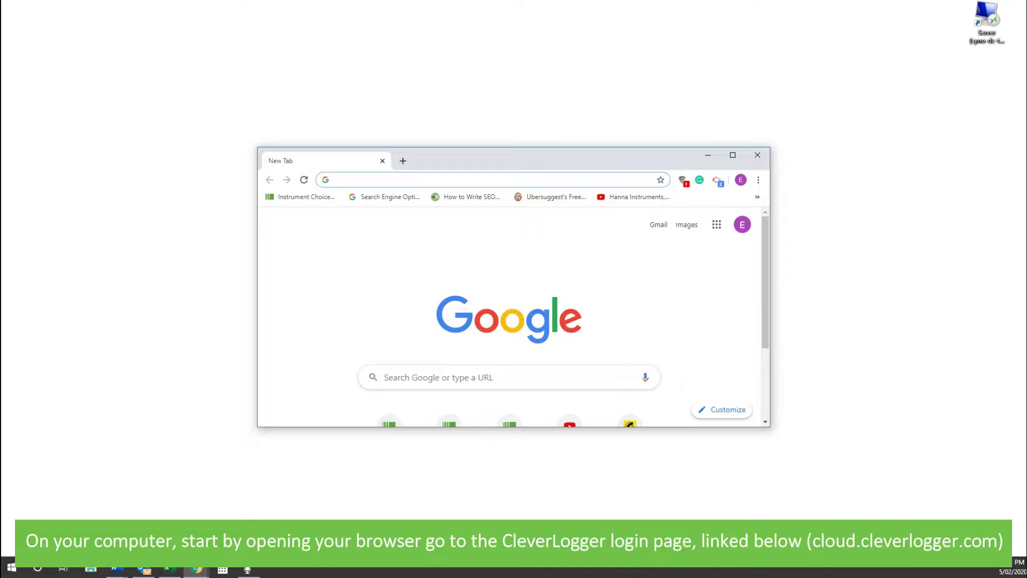
Load cloud.cleverlogger.com in Chrome and maximize the browser window
type("cloud.clever")
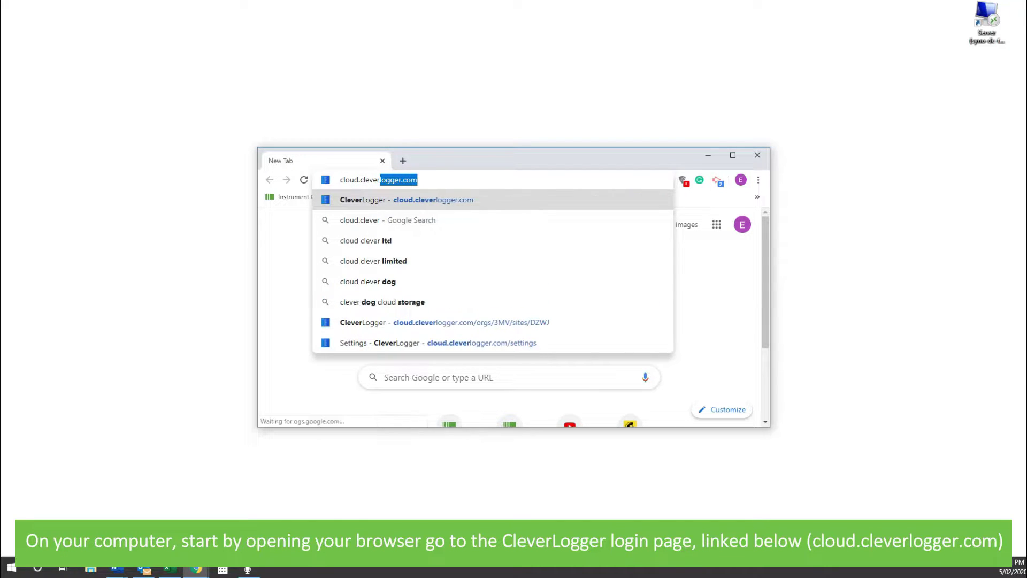
type("logger.com")
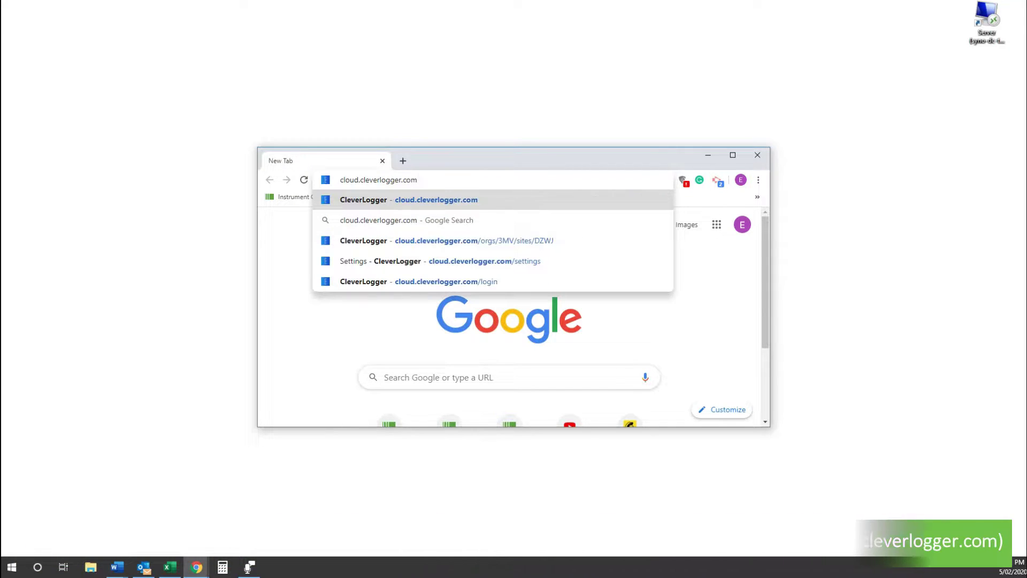
key("Return")
key("super+Up")
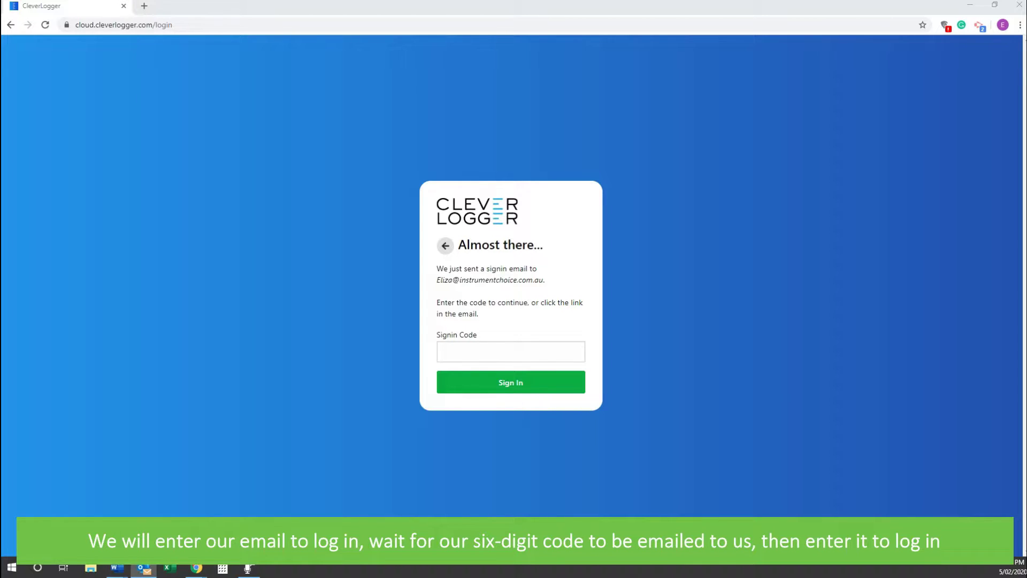
Sign in by pasting the emailed six-digit code into the Signin Code field
left_click(510, 351)
key("ctrl+v")
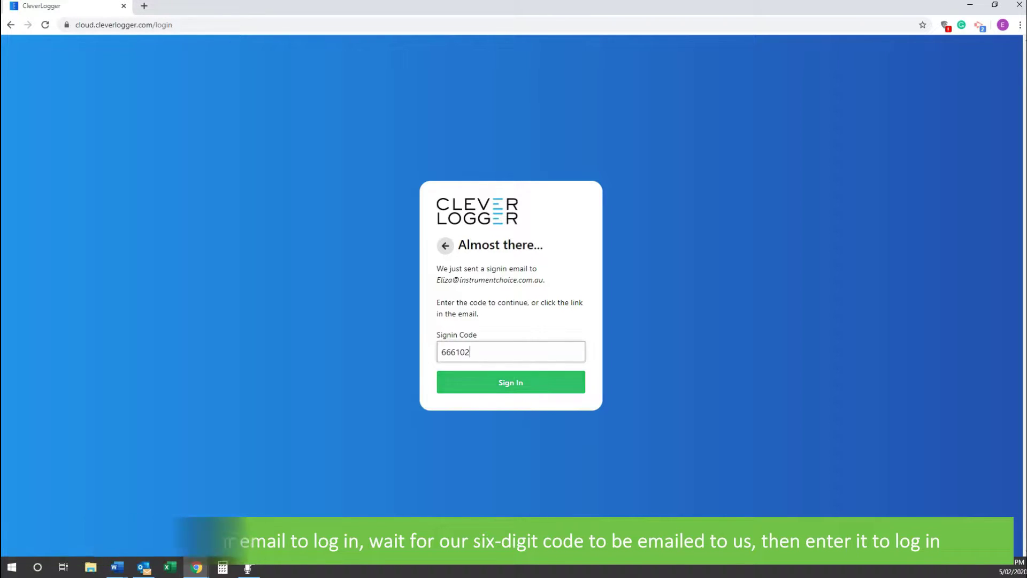
key("Return")
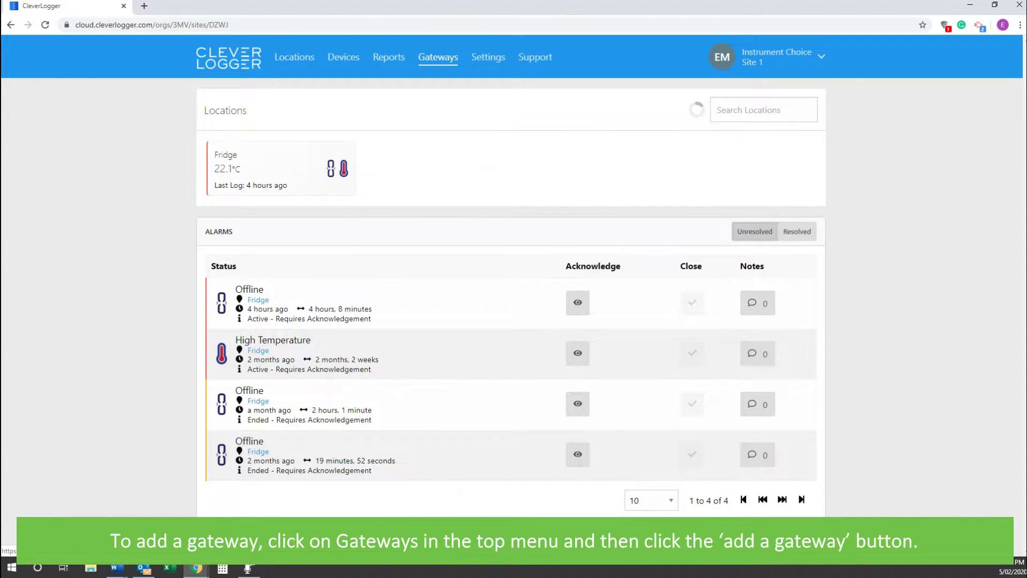
Start adding a new gateway and name it Setup CleverLogger Demo
left_click(437, 56)
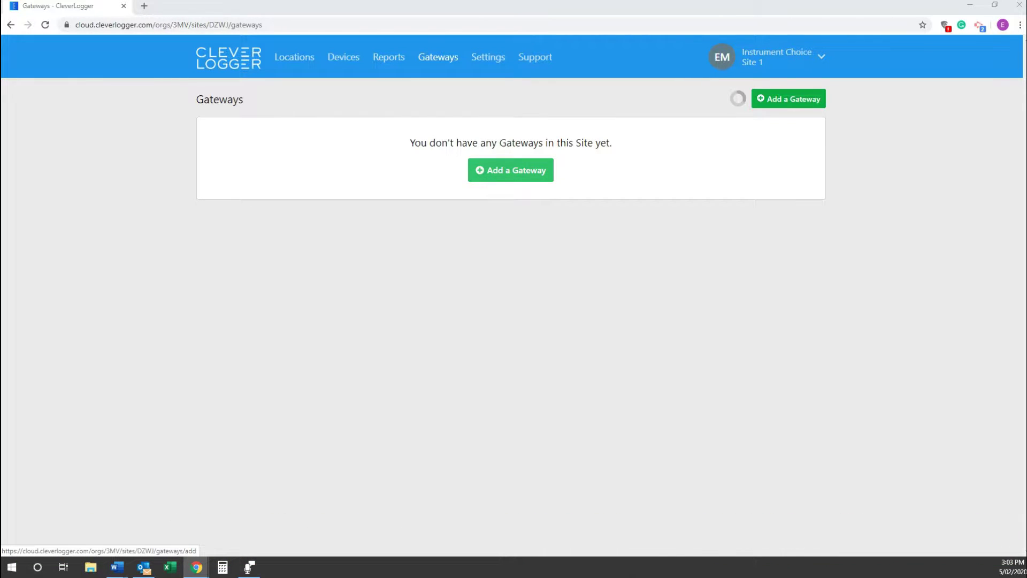
left_click(511, 171)
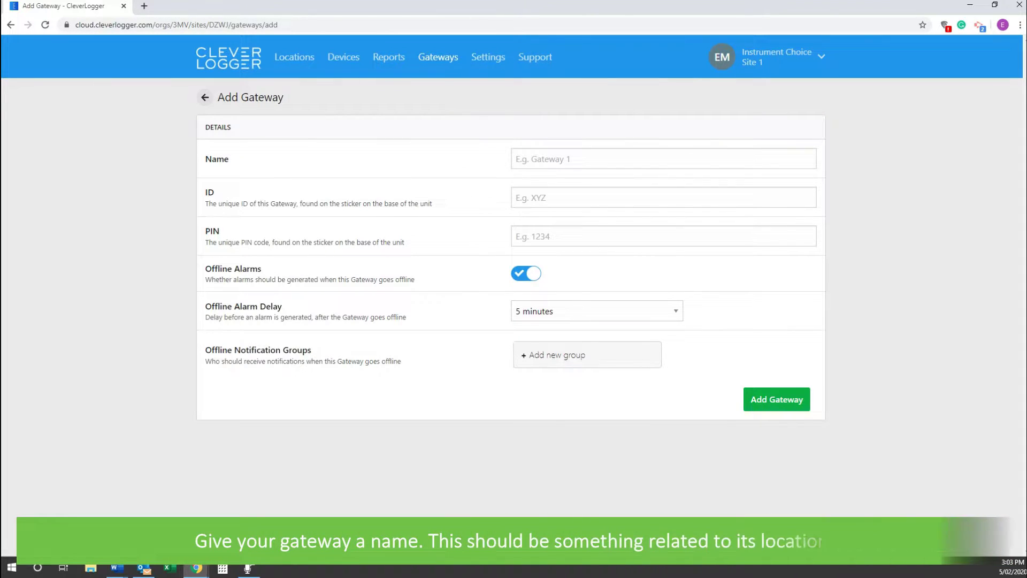
left_click(663, 159)
type("How to Setup Clev")
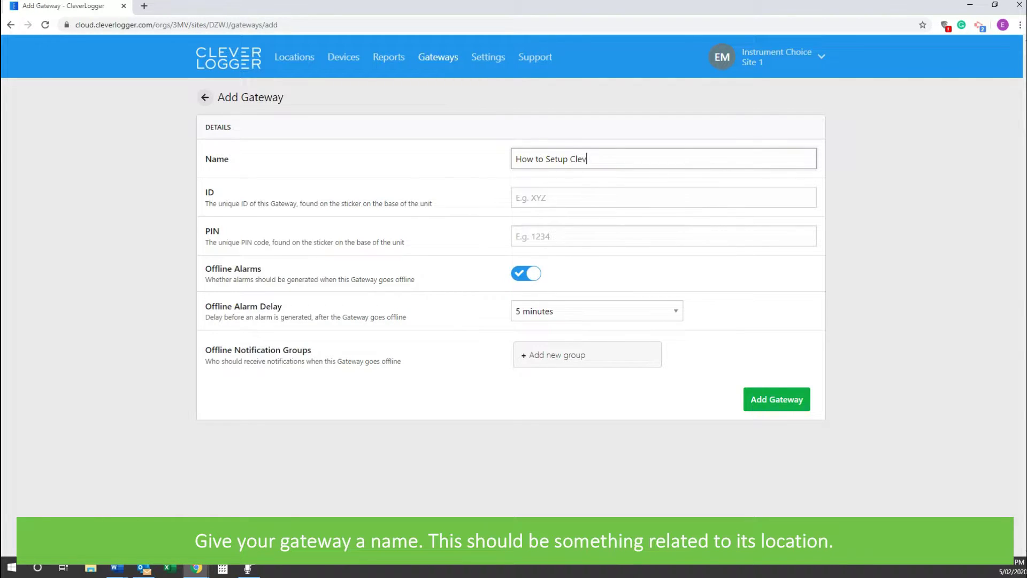
type("erLogger")
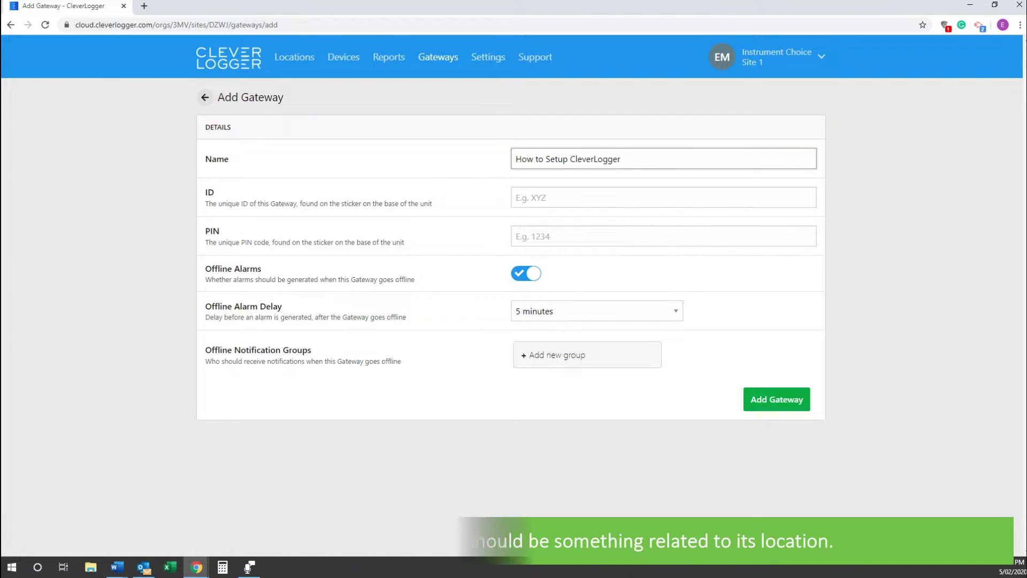
key("Home")
key("ctrl+shift+Right")
key("ctrl+shift+Right")
key("BackSpace")
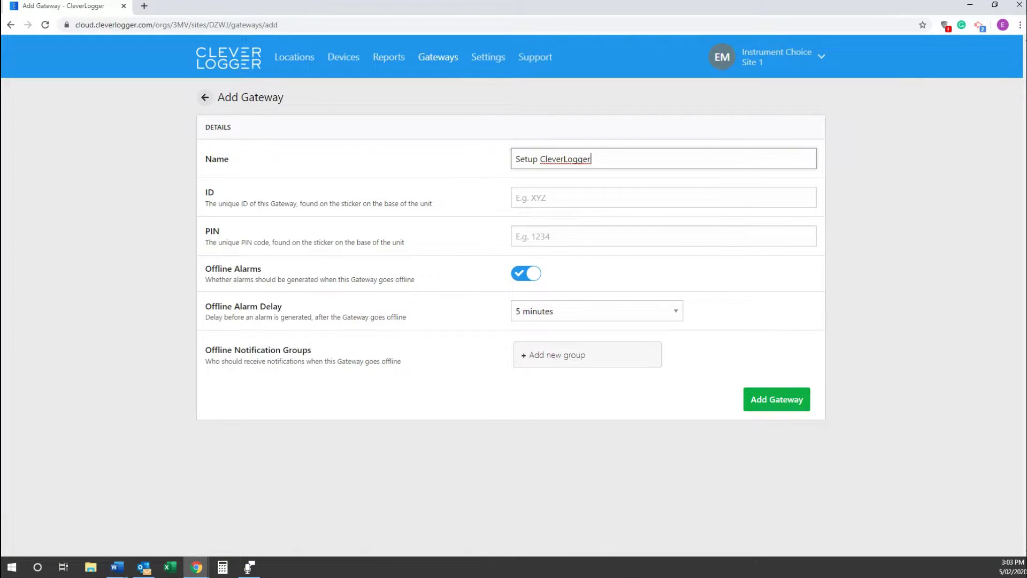
Enter the gateway ID and PIN from the sticker and keep a 10-minute offline alarm delay
key("Tab")
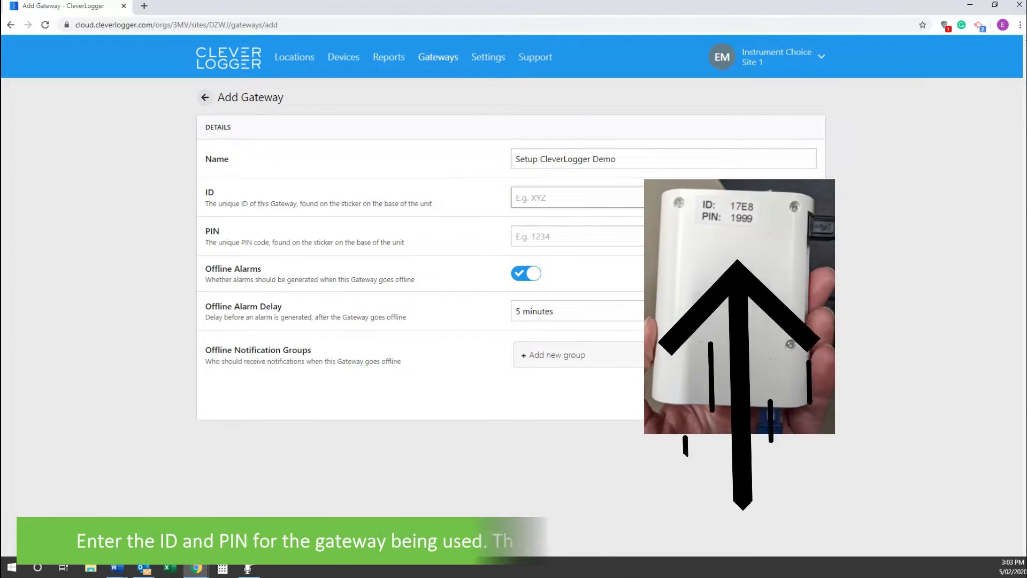
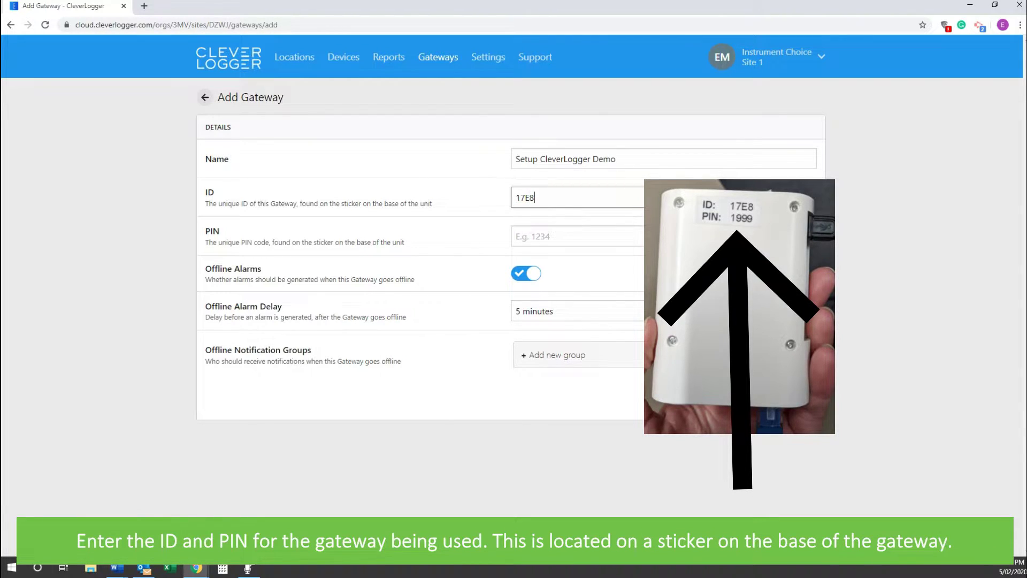
key("Tab")
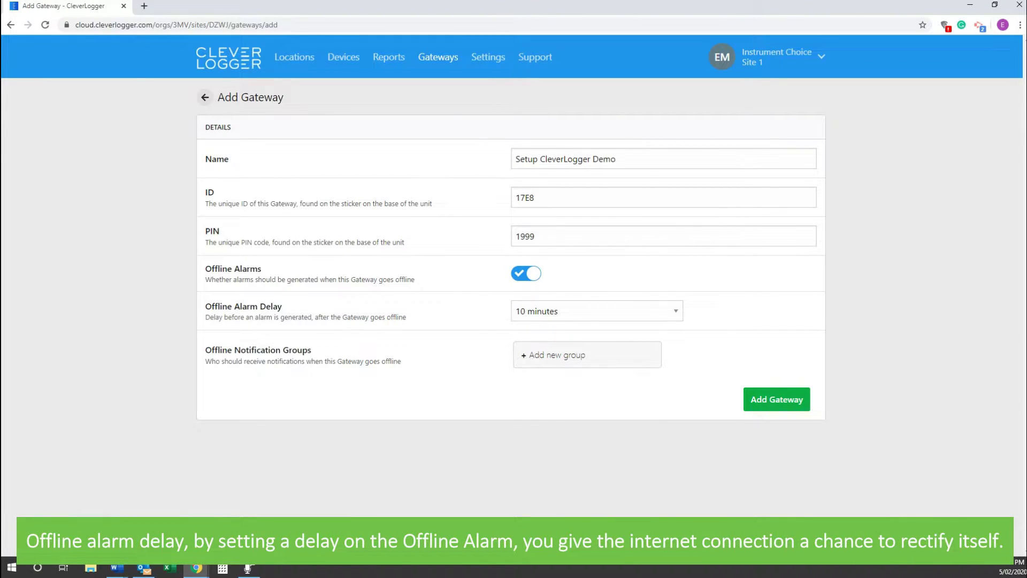
left_click(596, 311)
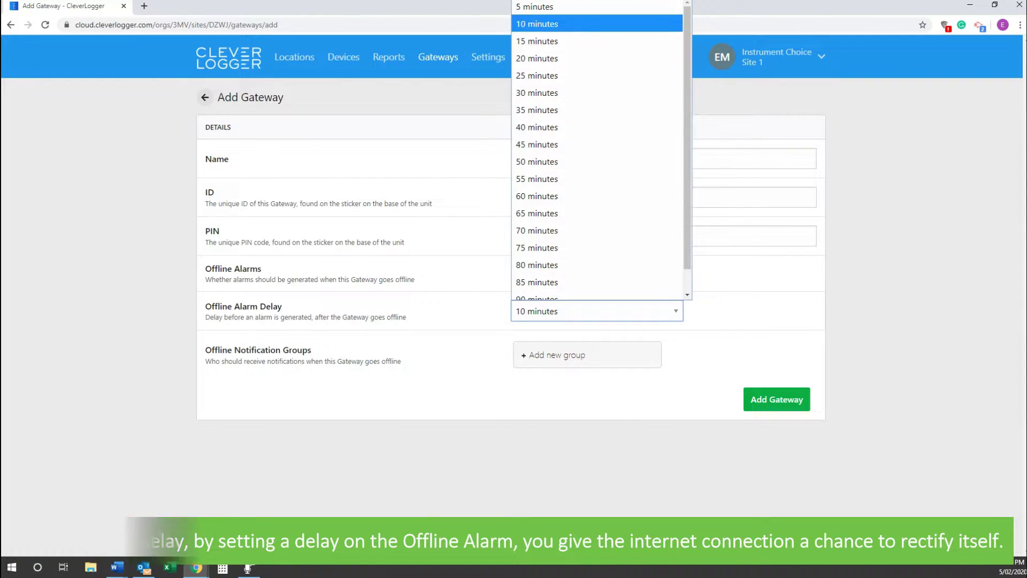
left_click(536, 23)
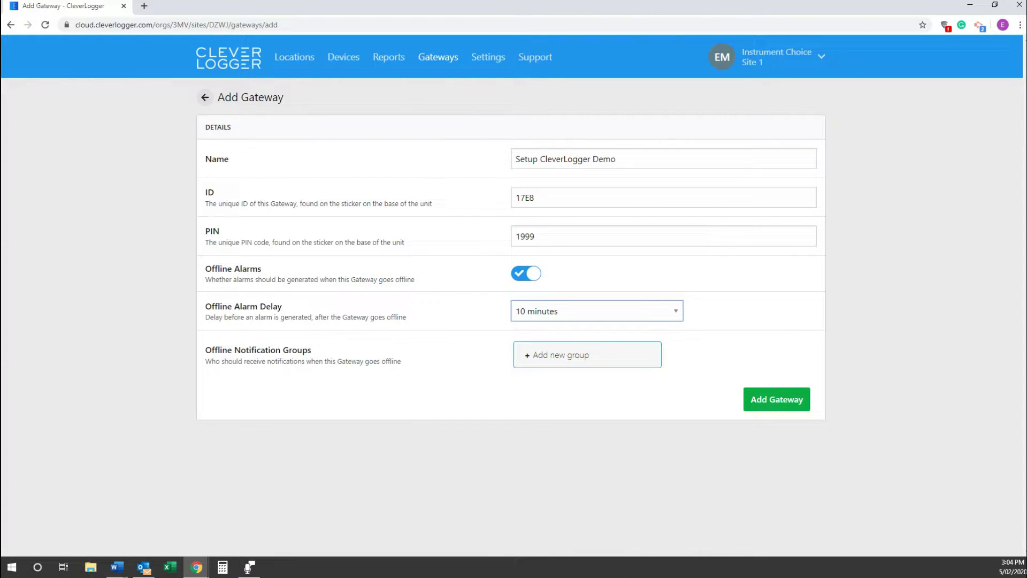
key("Tab")
key("Return")
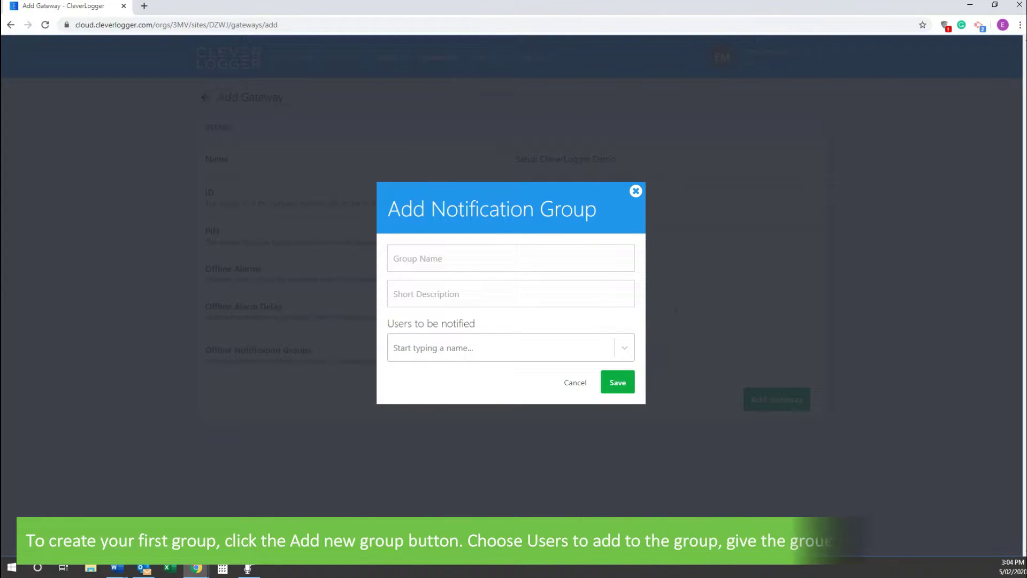
Create and save notification group 'Ic Notification Group' with two users to notify
left_click(503, 348)
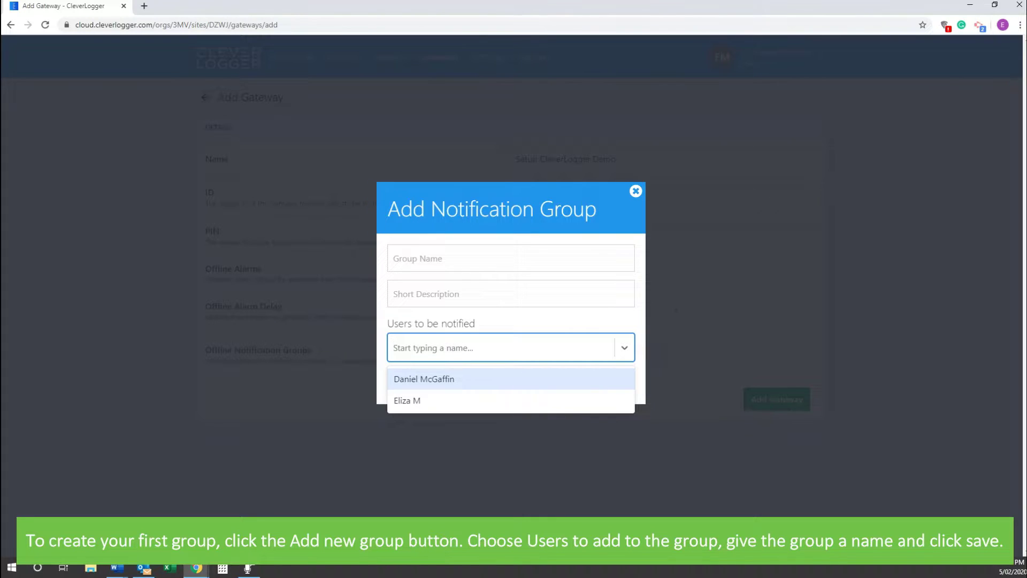
key("Return")
type("el")
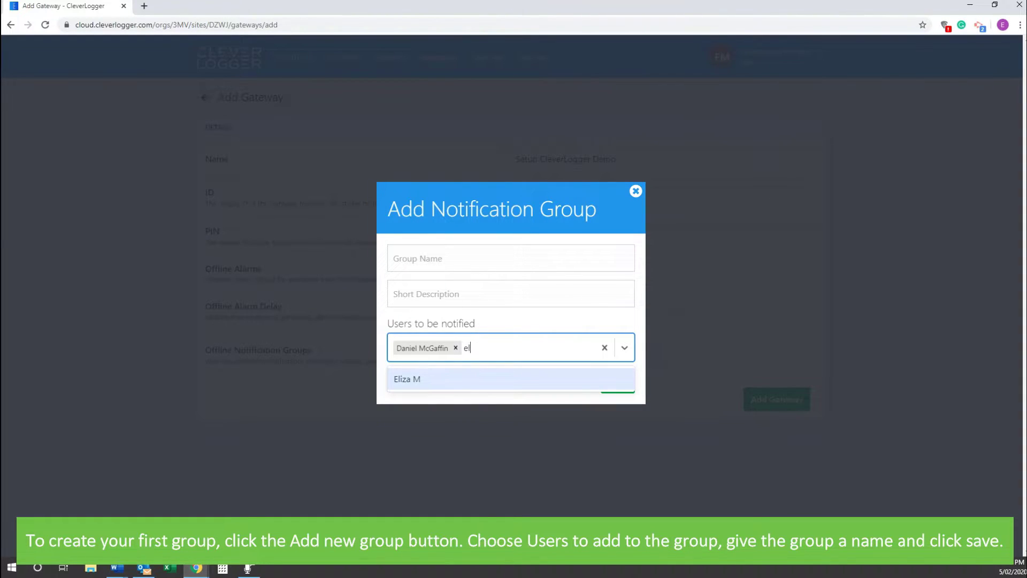
key("Return")
key("Return")
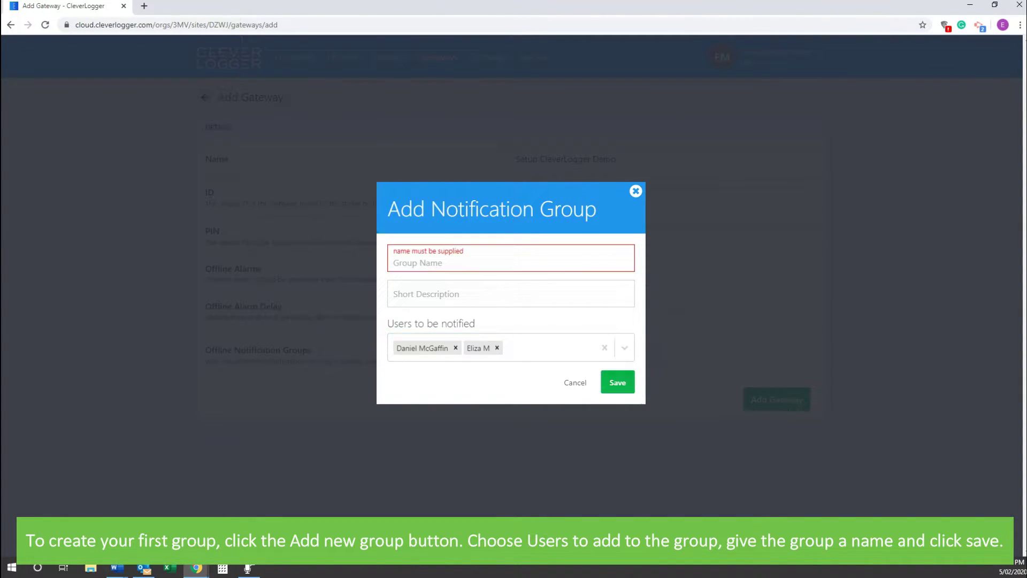
type("Ic Notification")
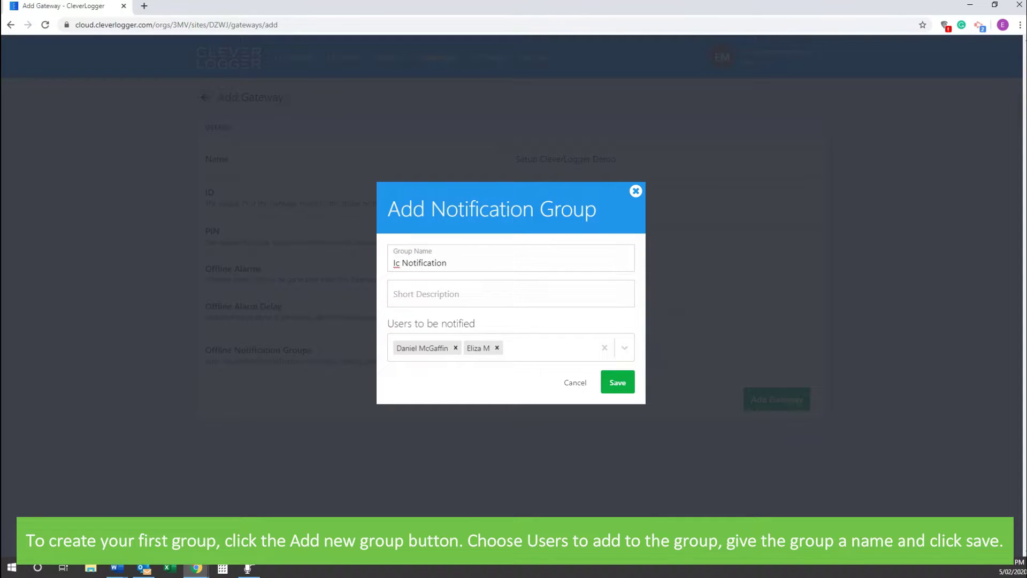
type(" Group")
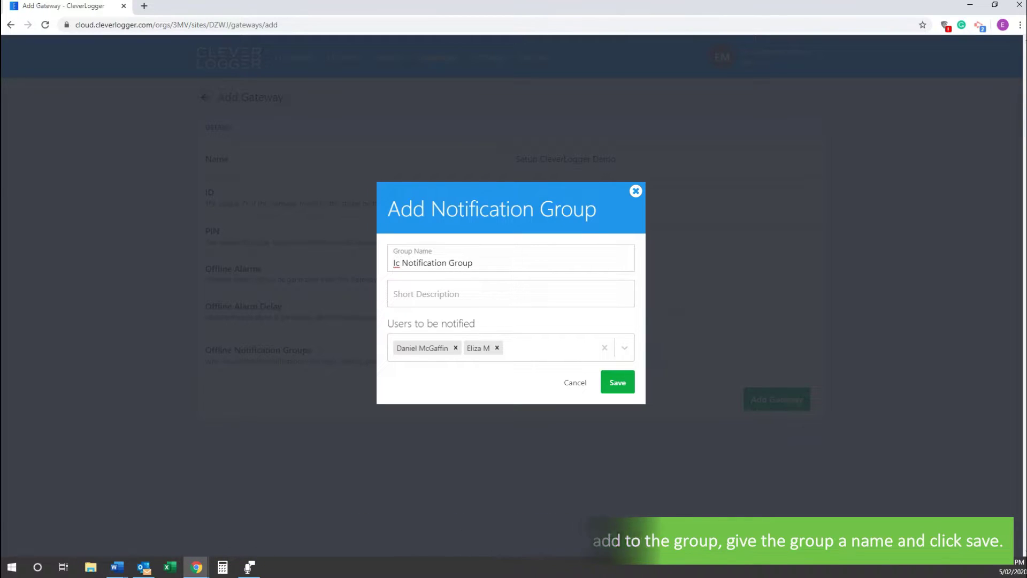
key("Return")
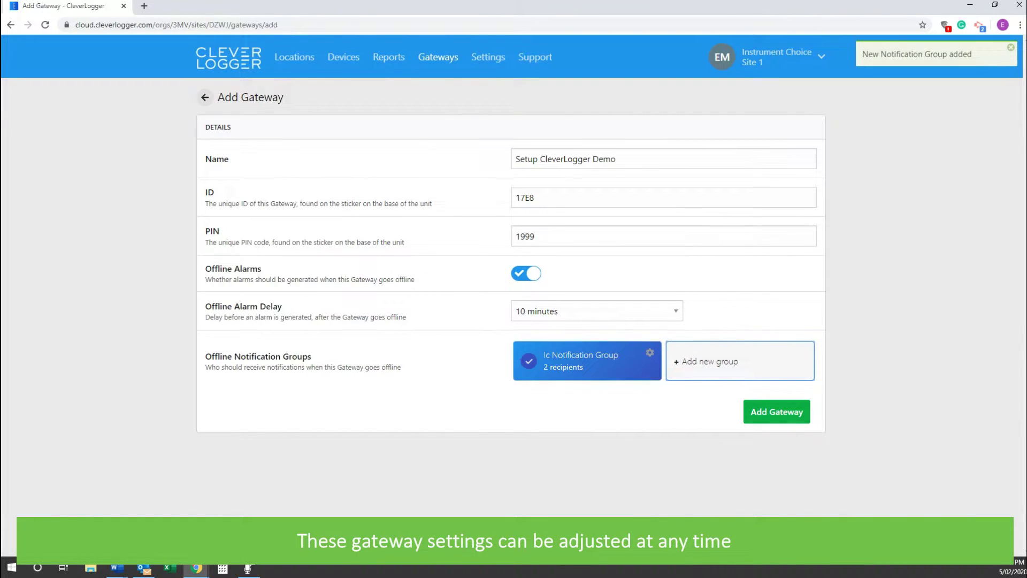
Submit the Add Gateway form to create gateway Setup CleverLogger Demo
left_click(776, 412)
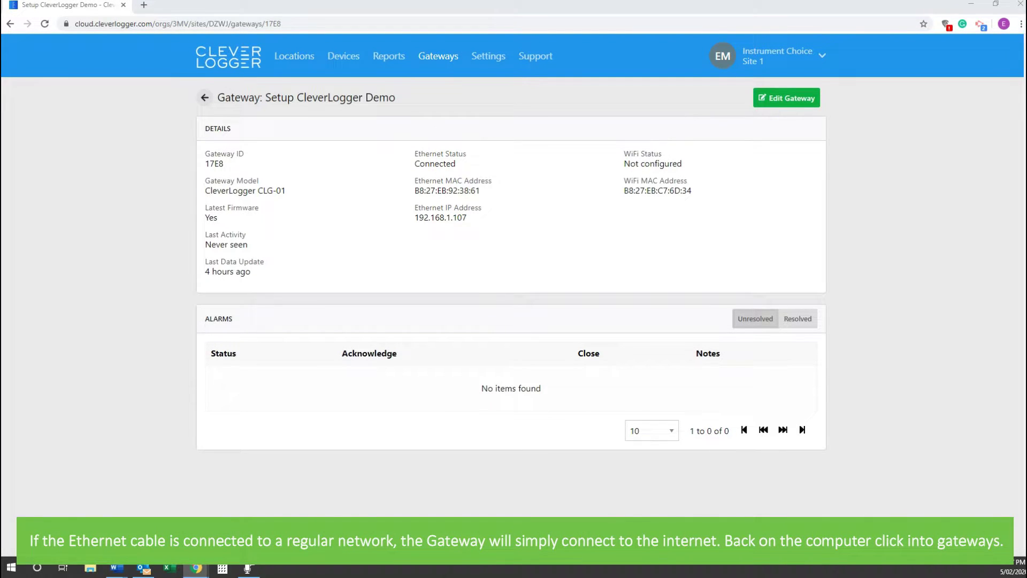
Return to the gateways list, then go to the Devices list showing logger CLT-01
key("alt+Left")
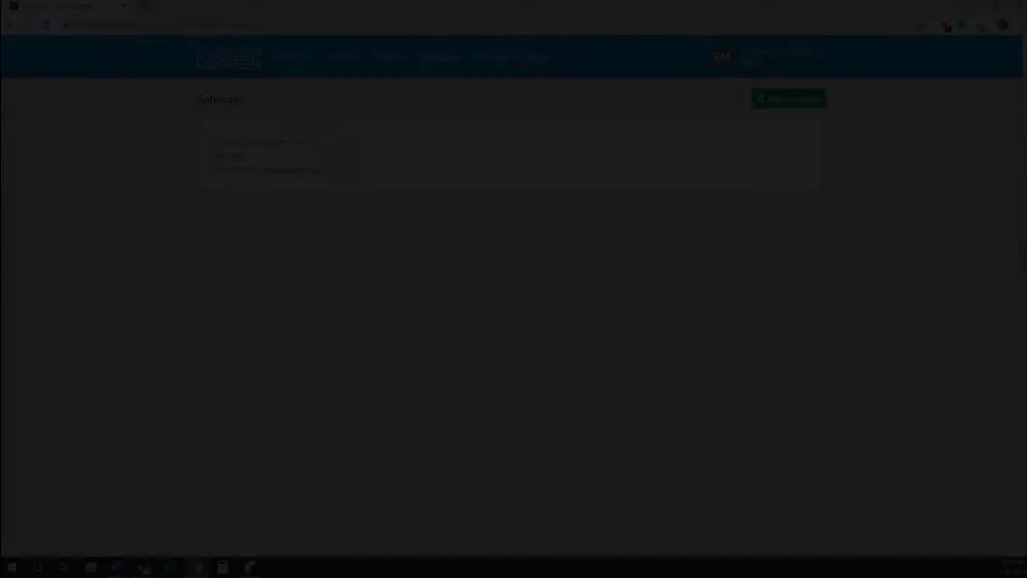
left_click(344, 56)
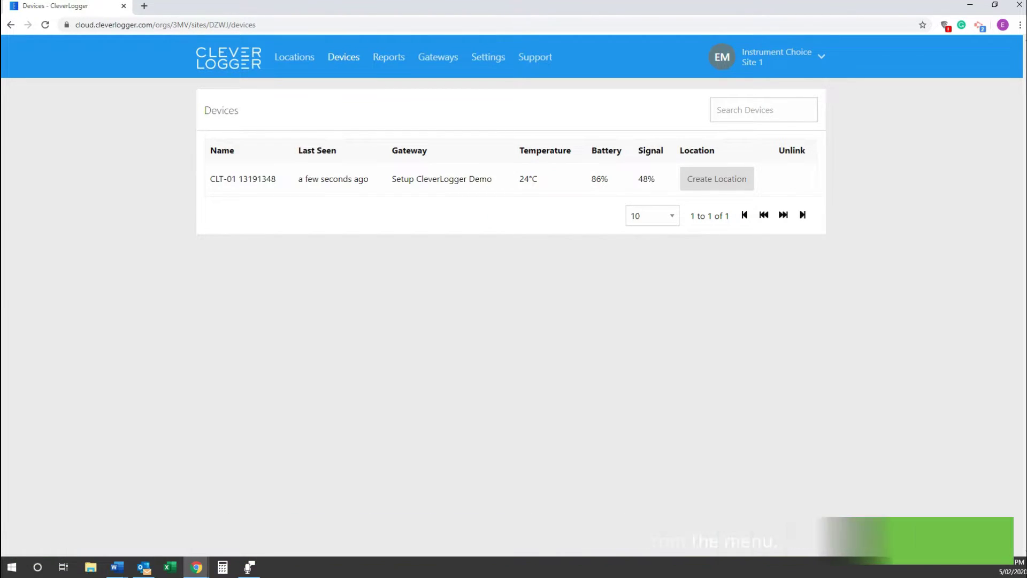
Start a location for logger CLT-01 named 'CleverLogger01 - Store' and advance to the Device step
left_click_drag(215, 179, 644, 179)
left_click(644, 179)
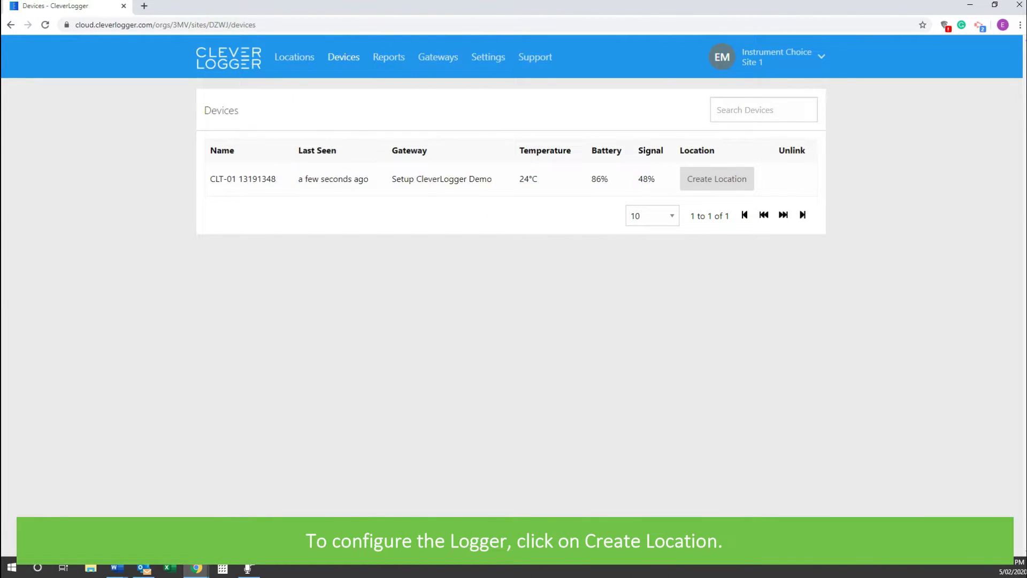
double_click(599, 179)
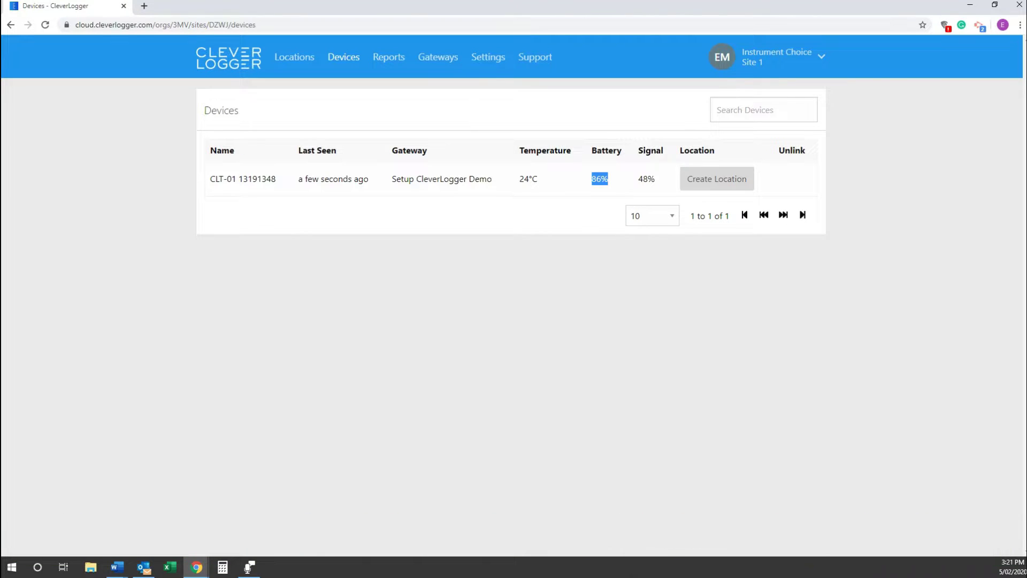
left_click(717, 178)
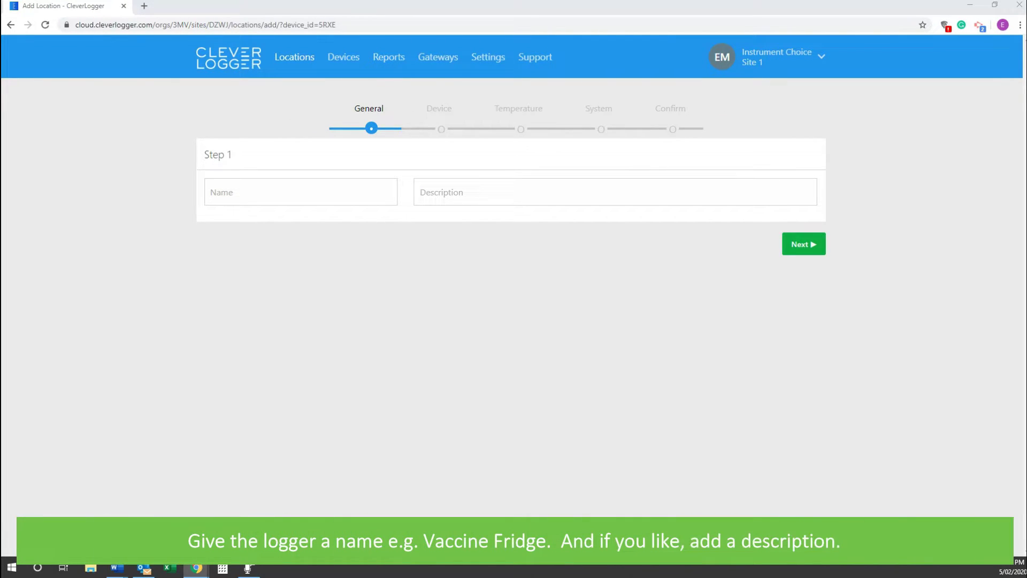
left_click(210, 192)
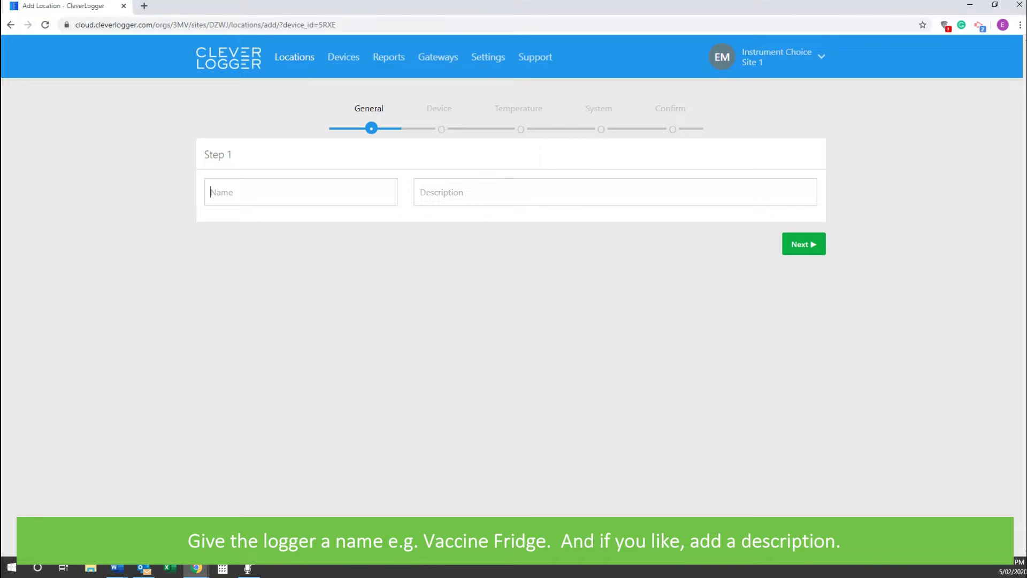
type("CleverLog")
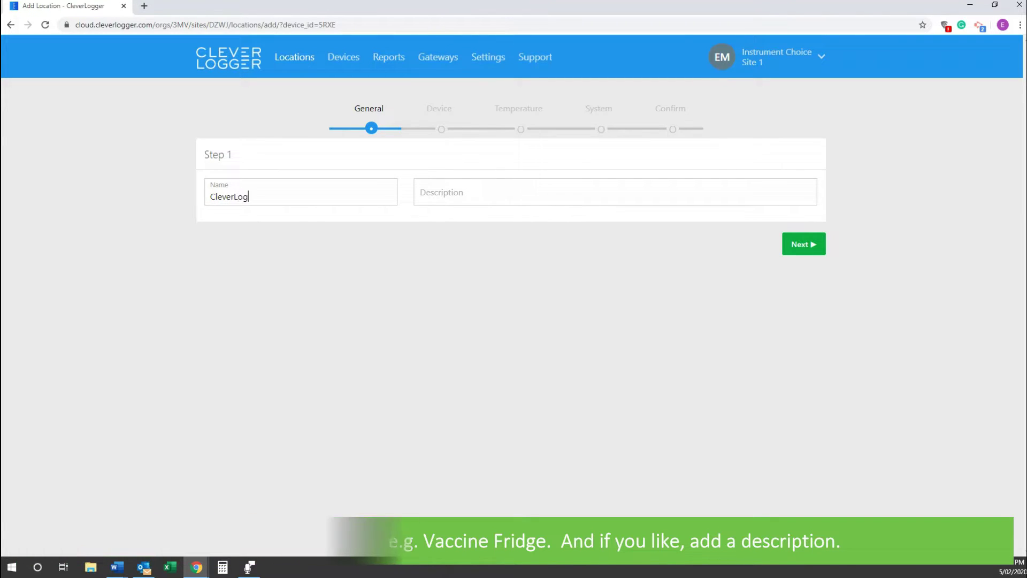
type("ger01")
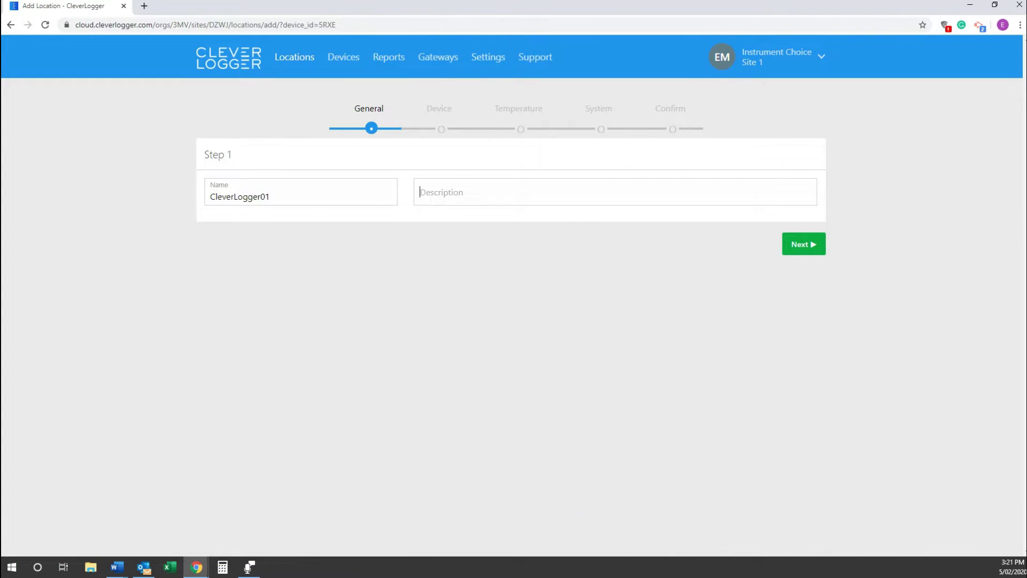
type(" - Store")
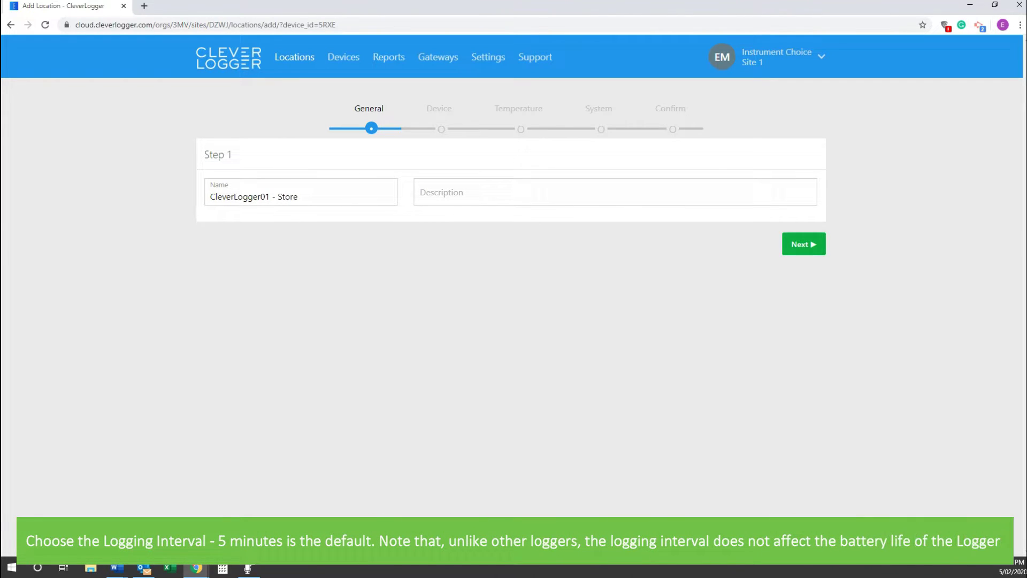
left_click(804, 244)
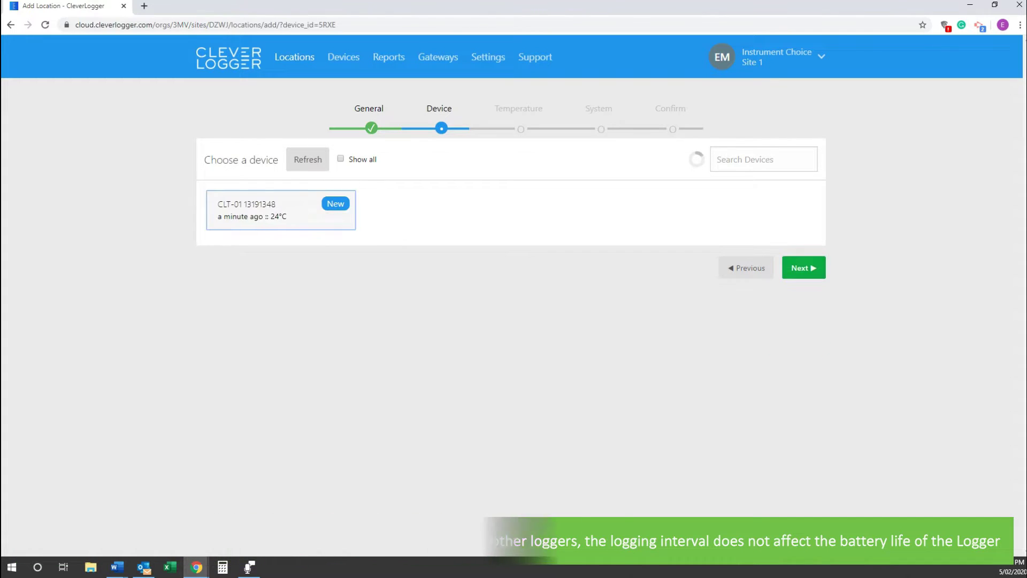
left_click(280, 209)
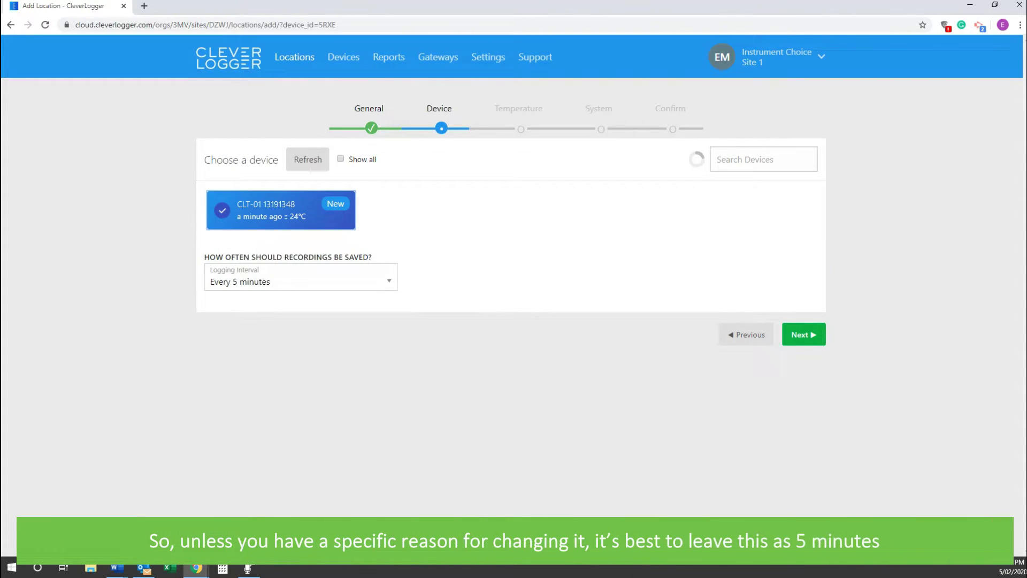
left_click(299, 277)
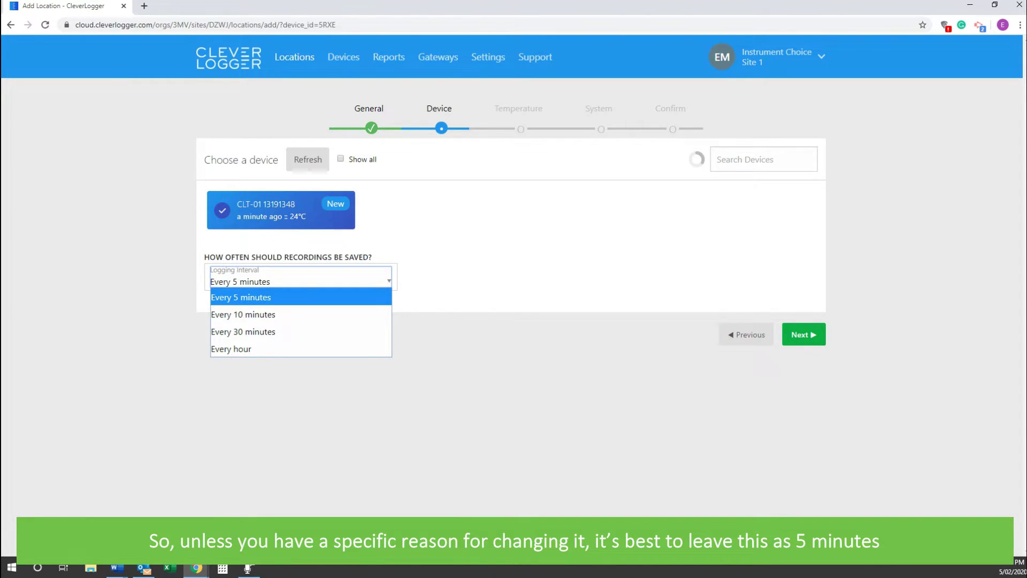
left_click(302, 297)
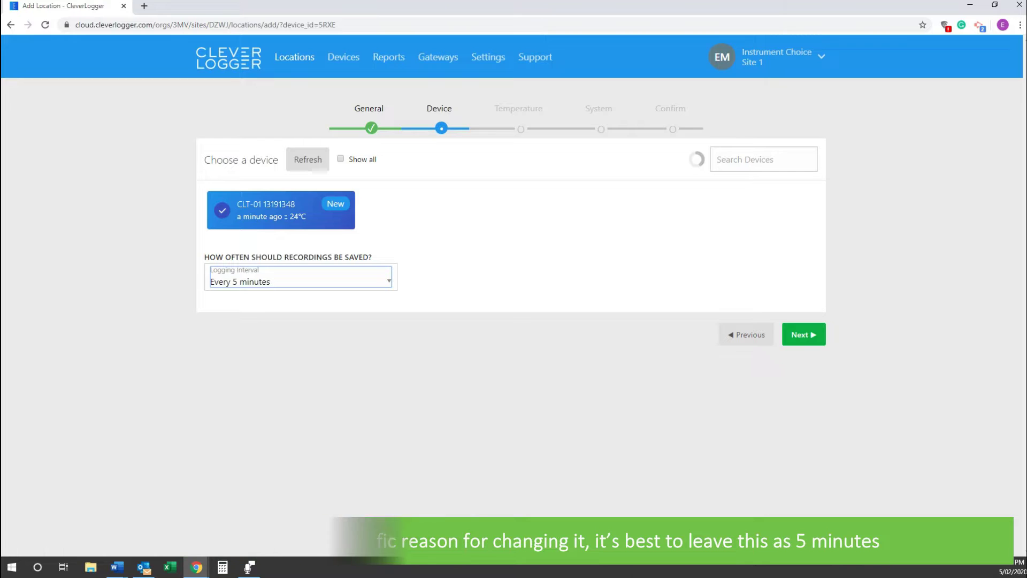
left_click(803, 335)
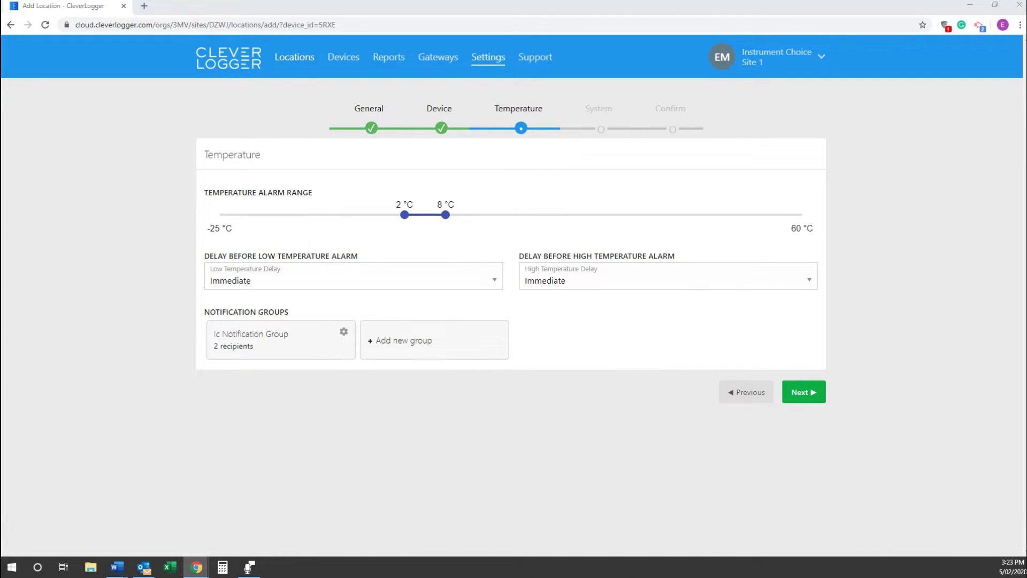
Raise the upper alarm limit to 25 °C, keeping both alarm delays at Immediate
mouse_move(445, 214)
left_mouse_down()
mouse_move(726, 215)
mouse_move(539, 214)
mouse_move(562, 215)
left_mouse_up()
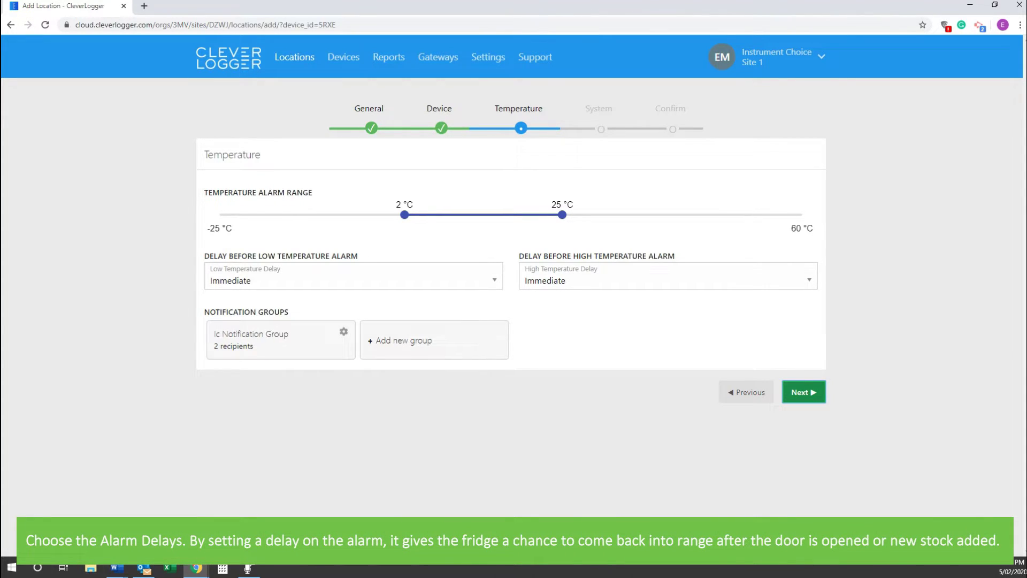
left_click(353, 276)
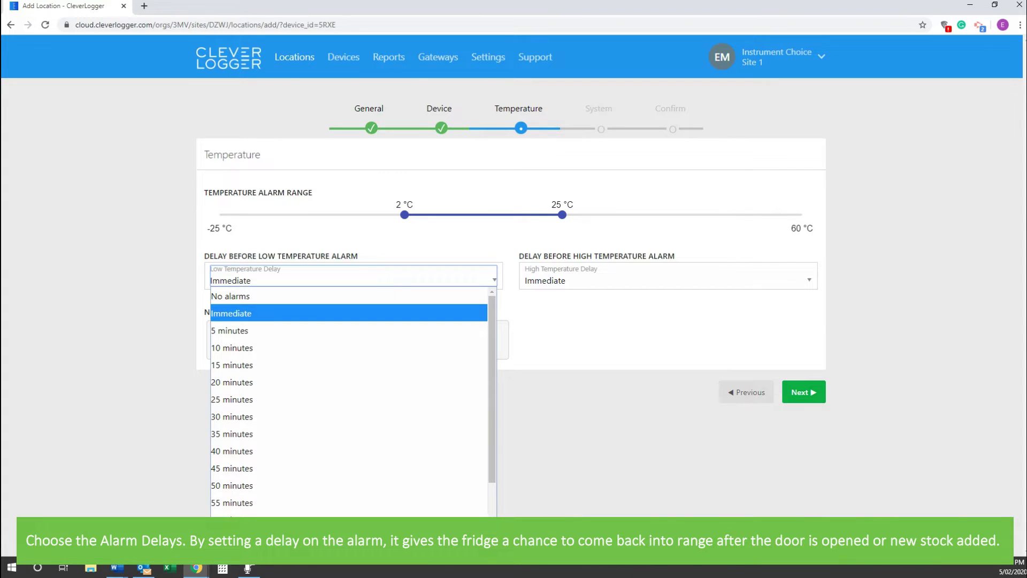
key("Escape")
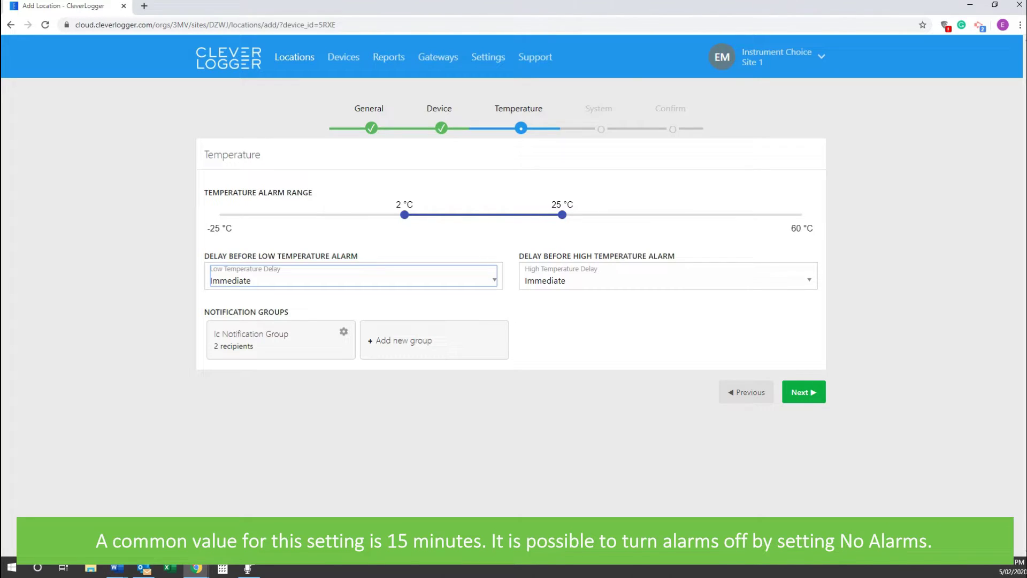
left_click(667, 276)
key("Escape")
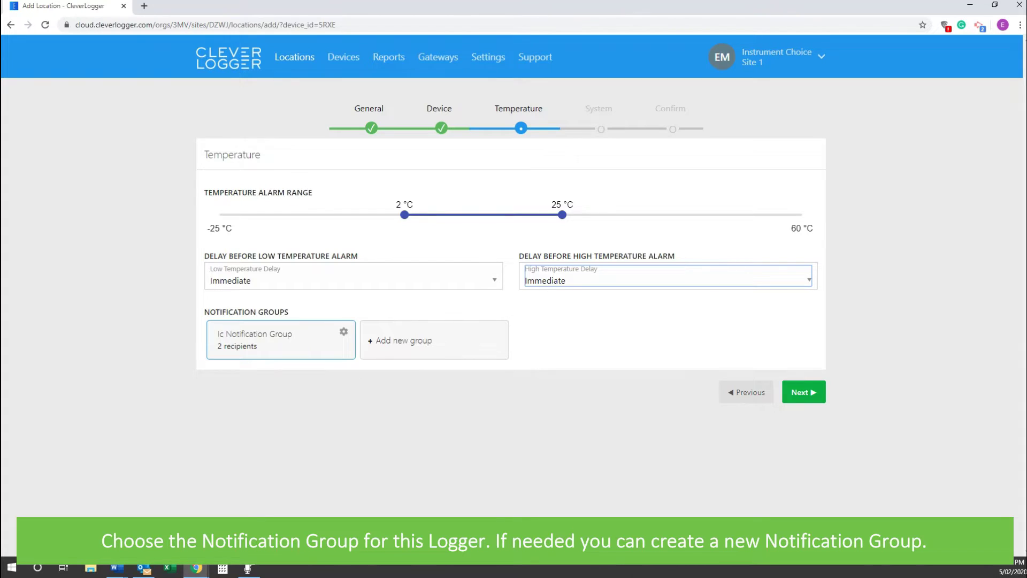
left_click(803, 392)
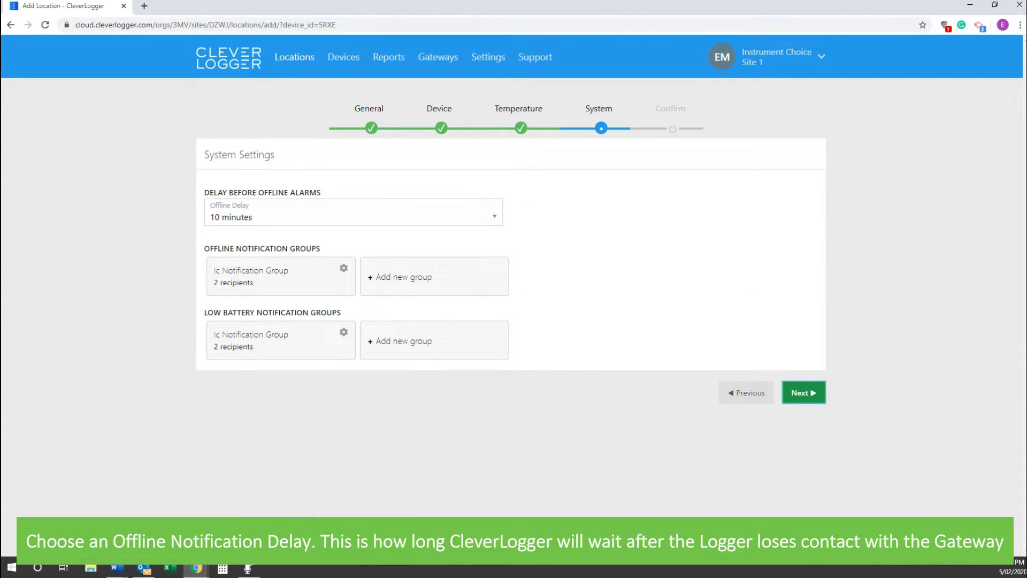
Keep the offline delay at 10 minutes and leave Ic Notification Group unselected
left_click(353, 212)
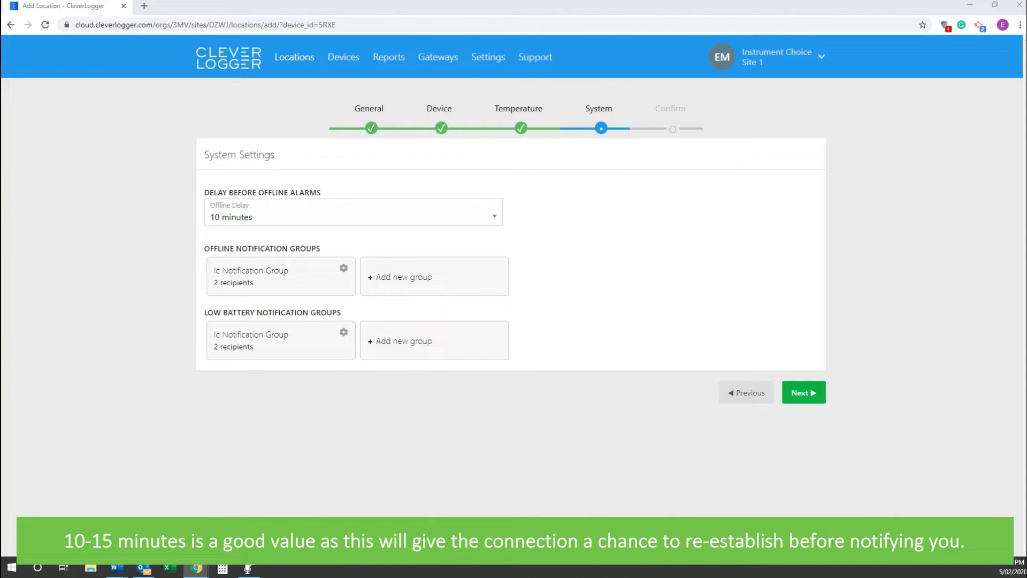
key("Tab")
key("alt+Down")
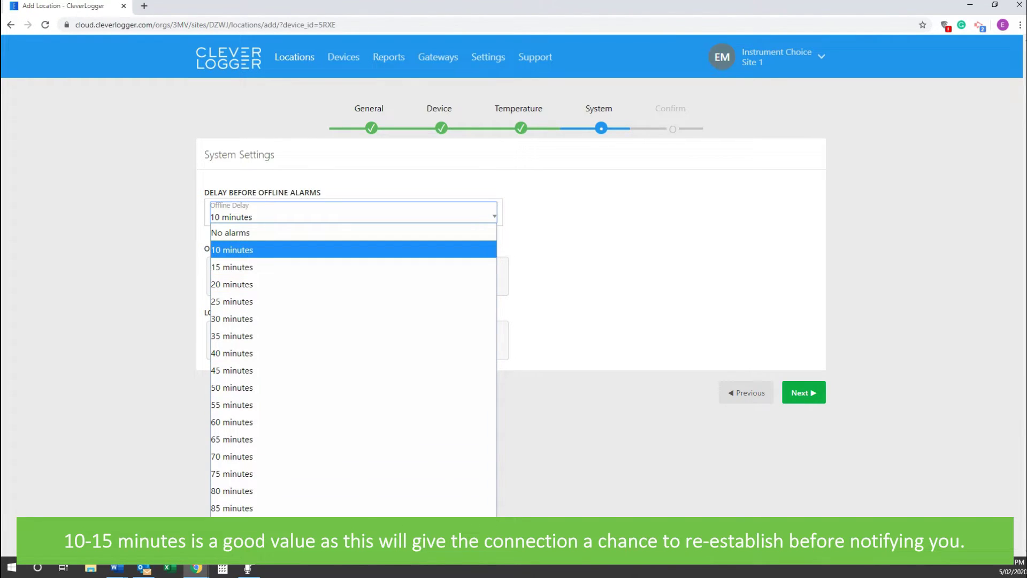
key("Return")
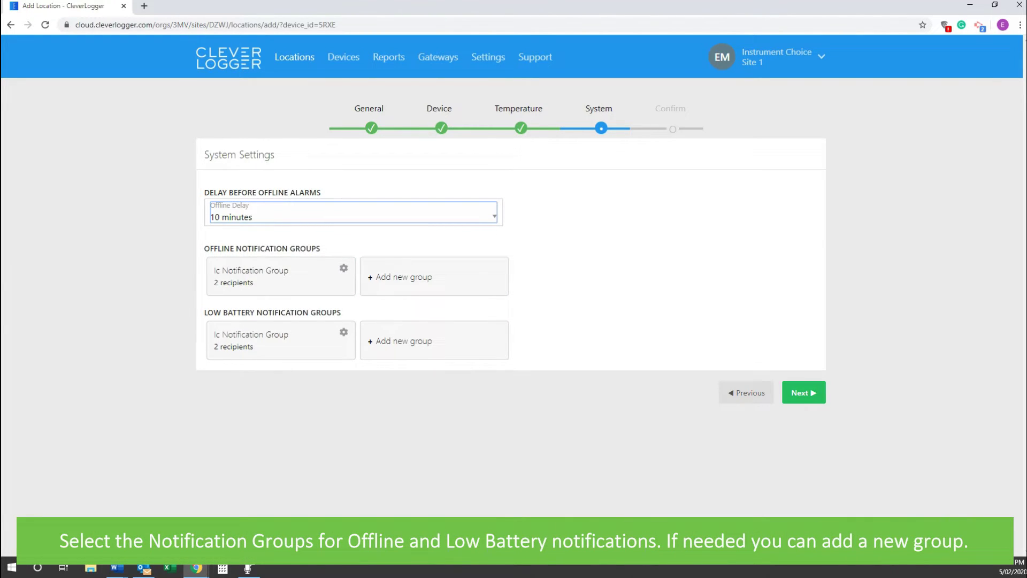
left_click(281, 276)
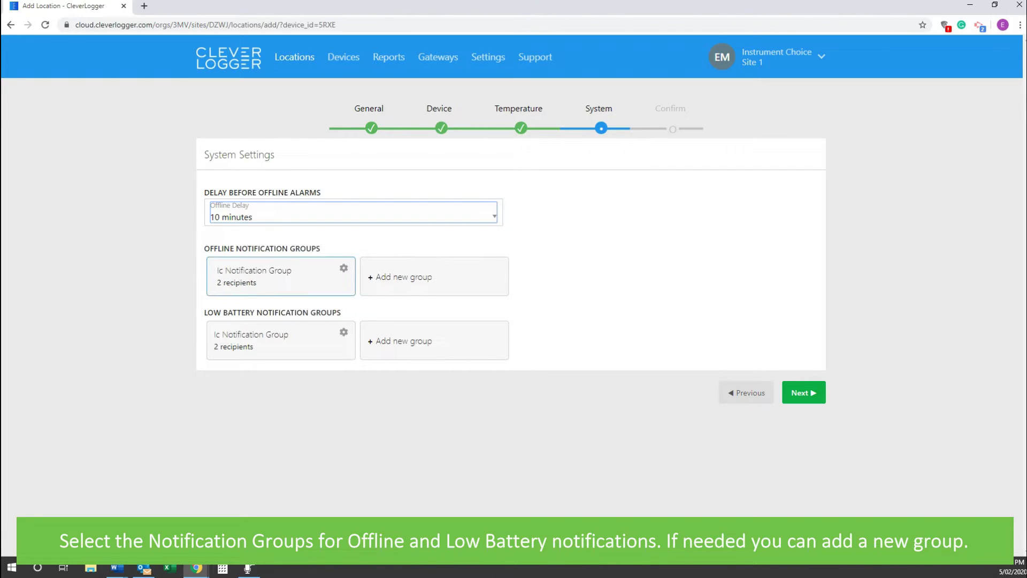
left_click(280, 276)
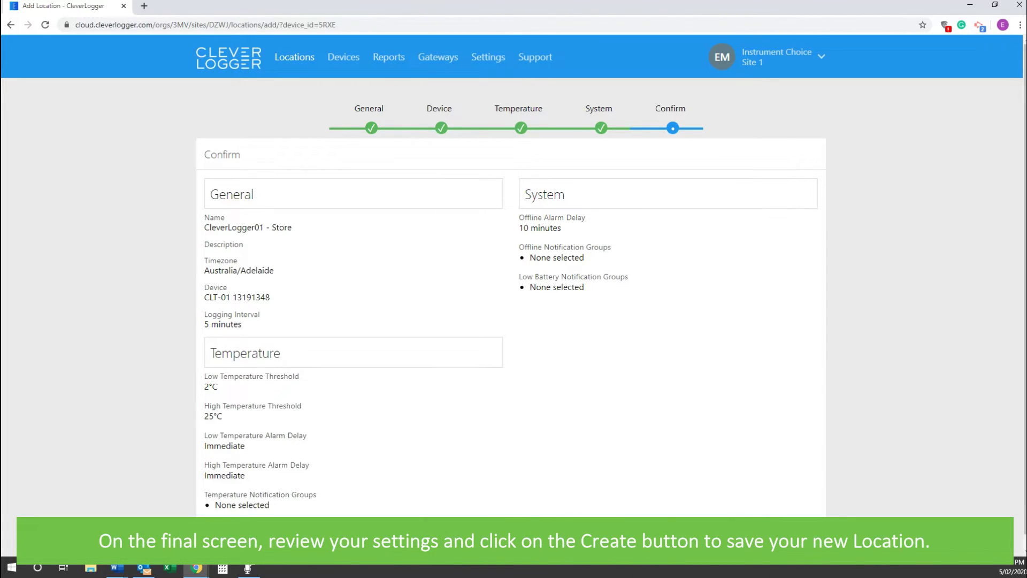
Scroll down the CleverLogger01 - Store location form to reach its Create button
scroll(514, 295, "down", 1)
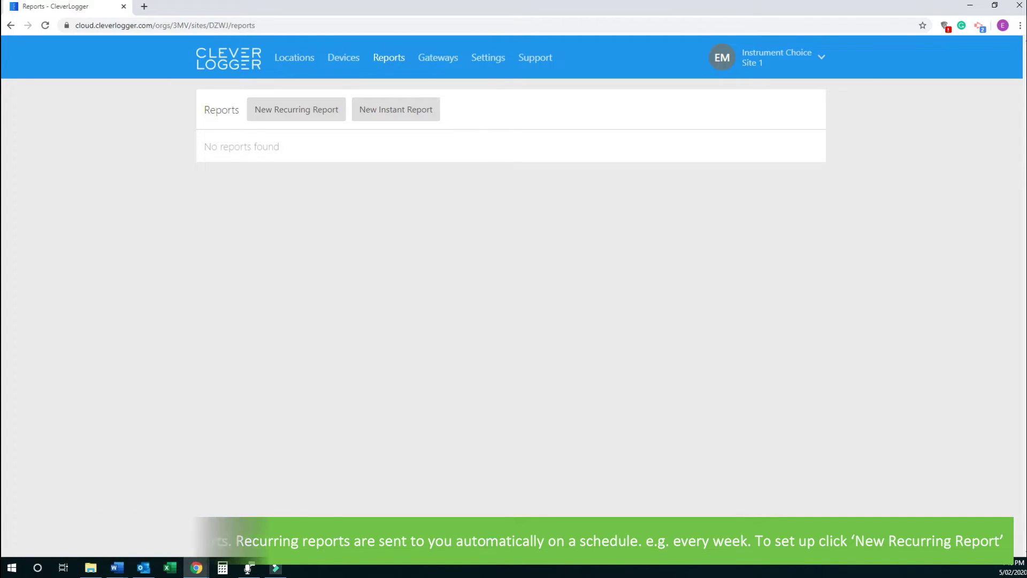
Start a new recurring report from the empty Reports page
left_click(296, 109)
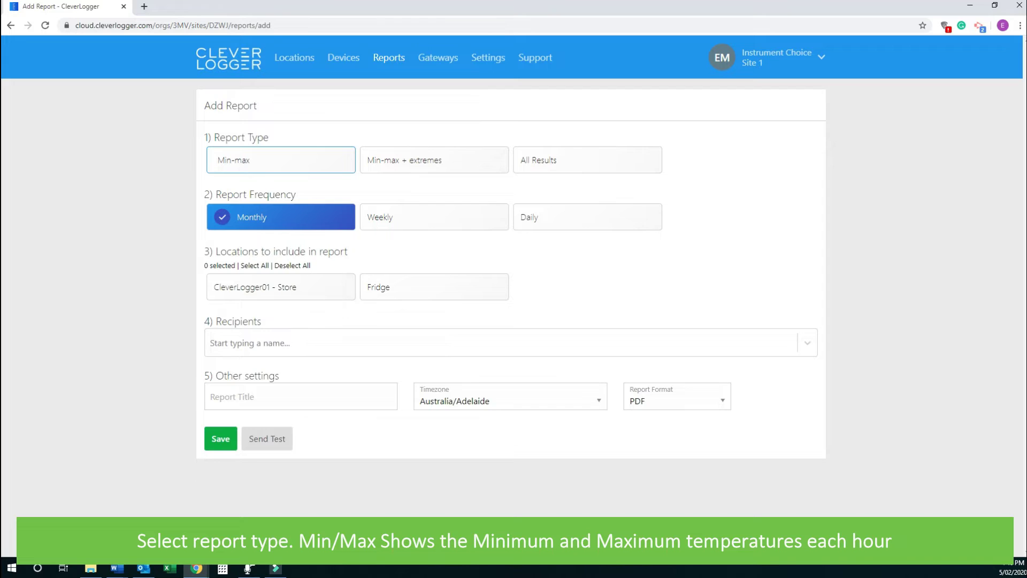
Set the report type to Min-max + extremes
left_click(280, 160)
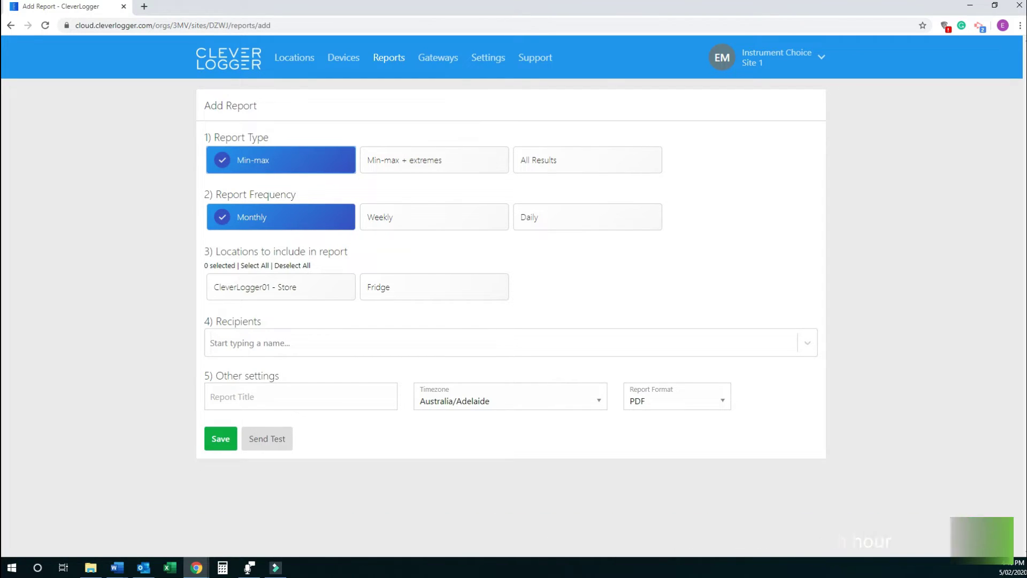
left_click(434, 160)
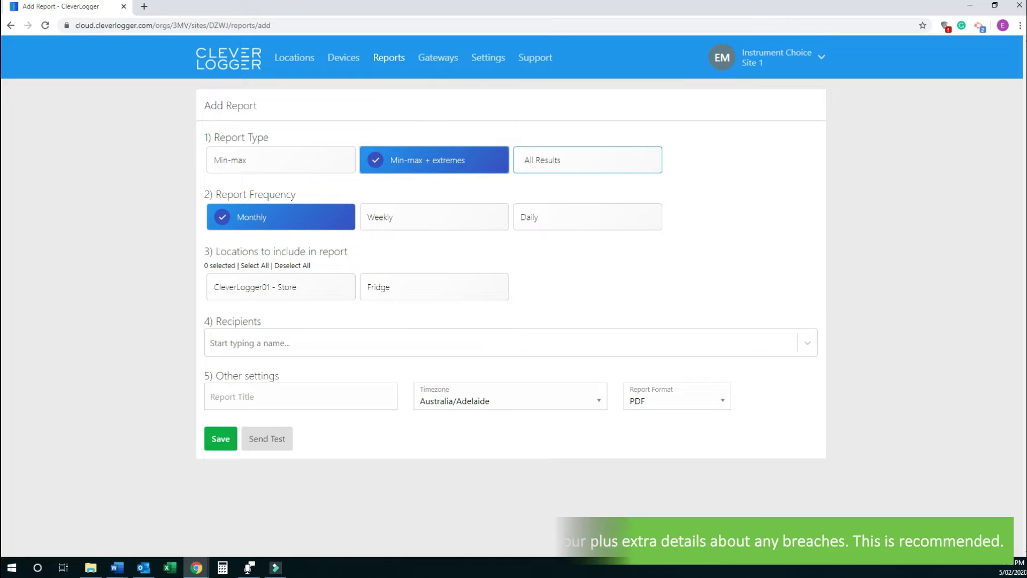
left_click(587, 159)
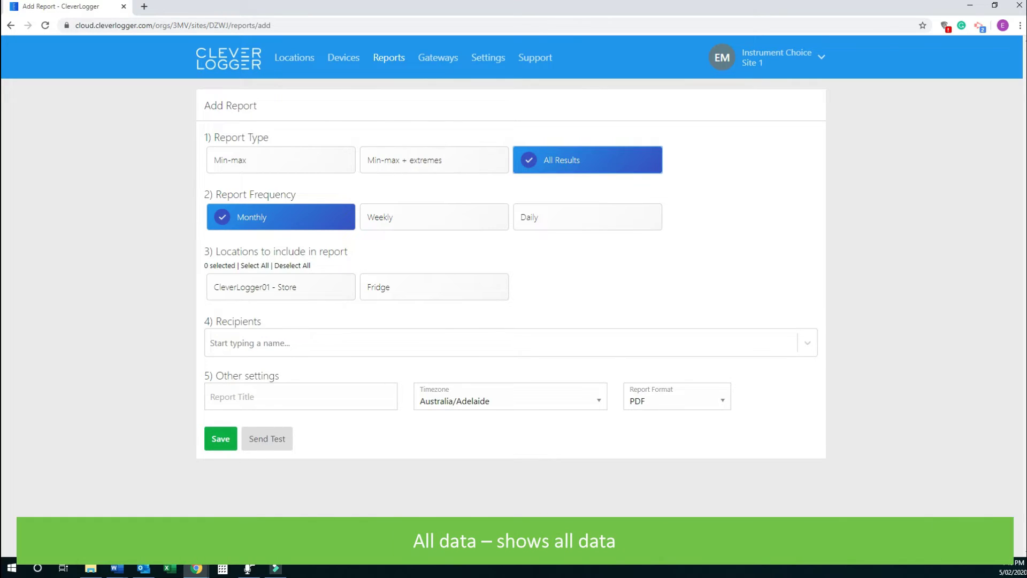
left_click(434, 160)
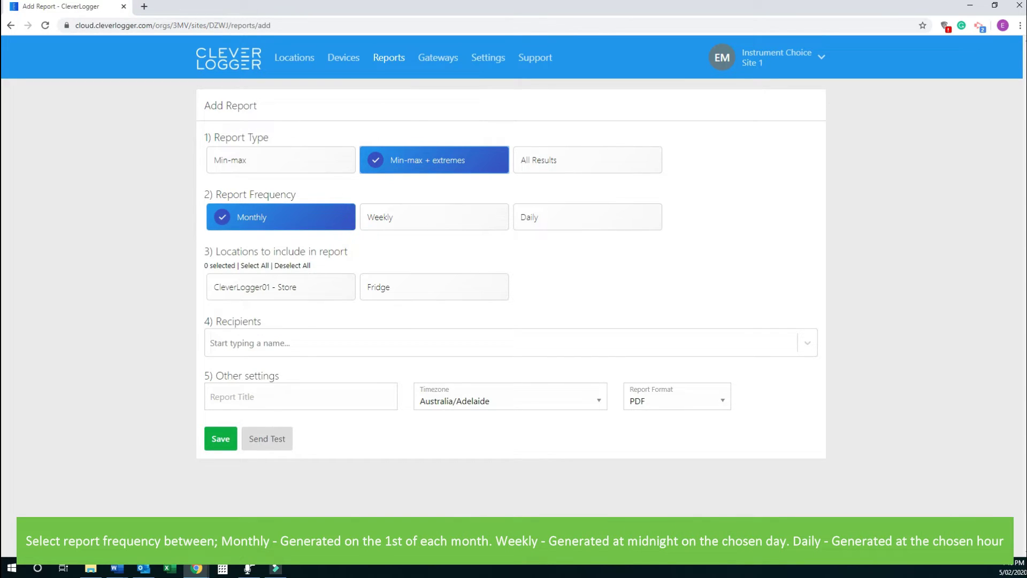
Set the report frequency to Weekly, sent on Sunday
left_click(433, 216)
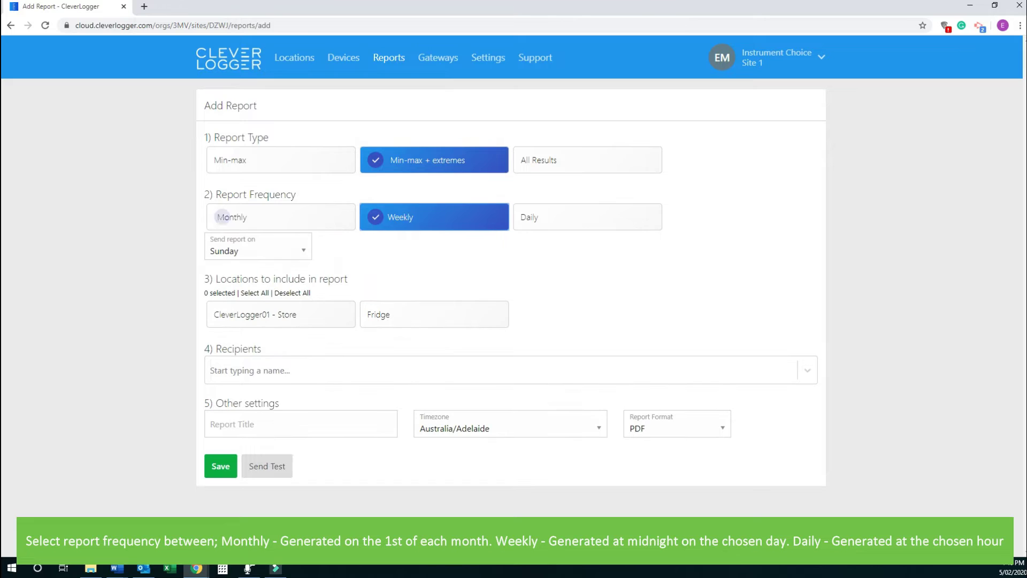
left_click(257, 250)
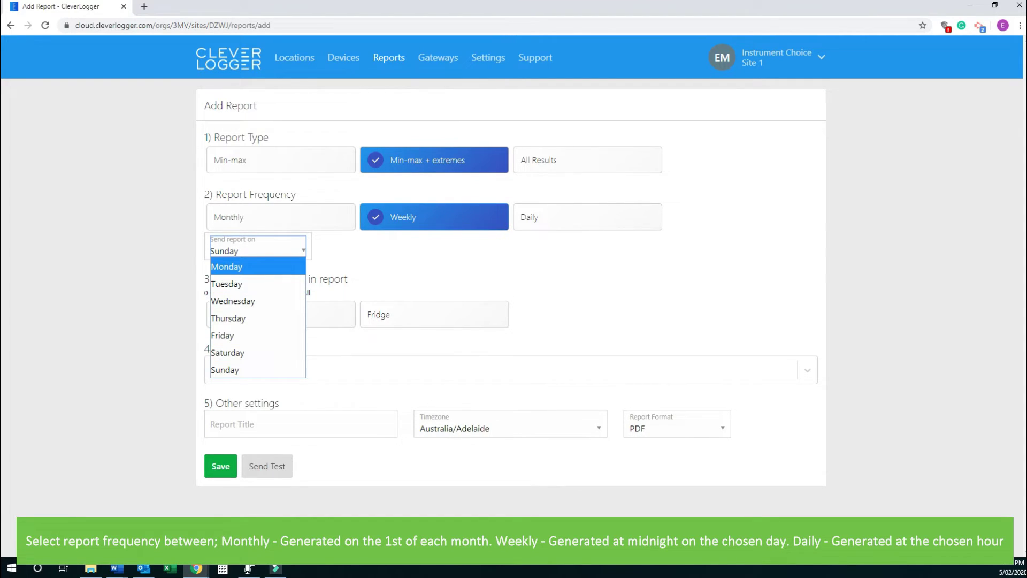
left_click(587, 217)
left_click(256, 250)
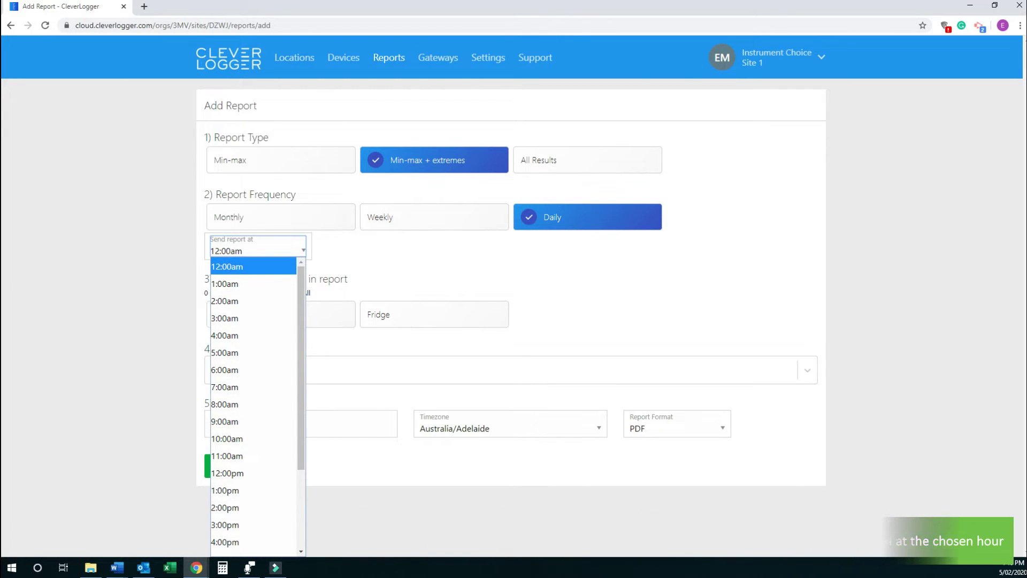
key("Return")
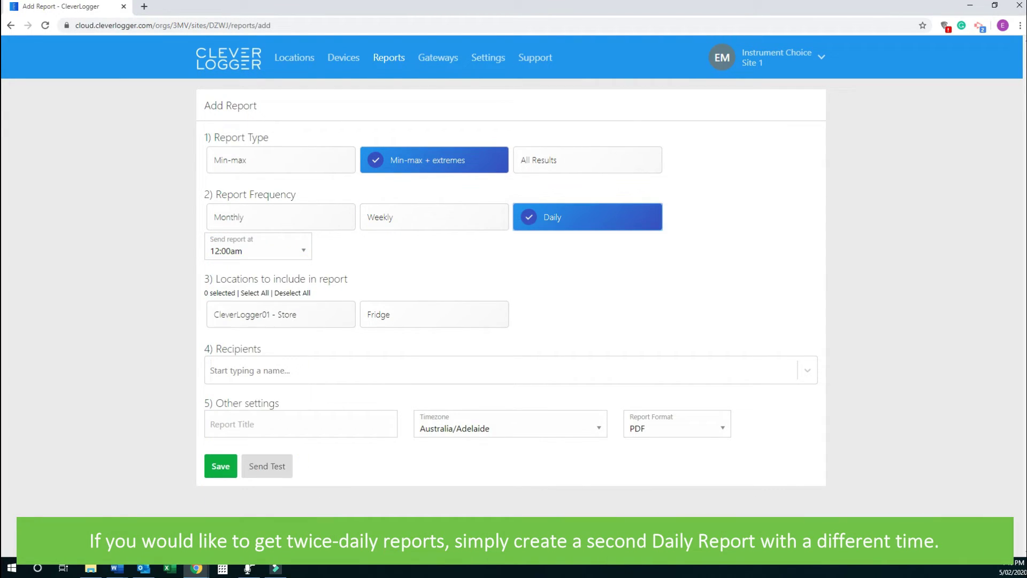
left_click(434, 217)
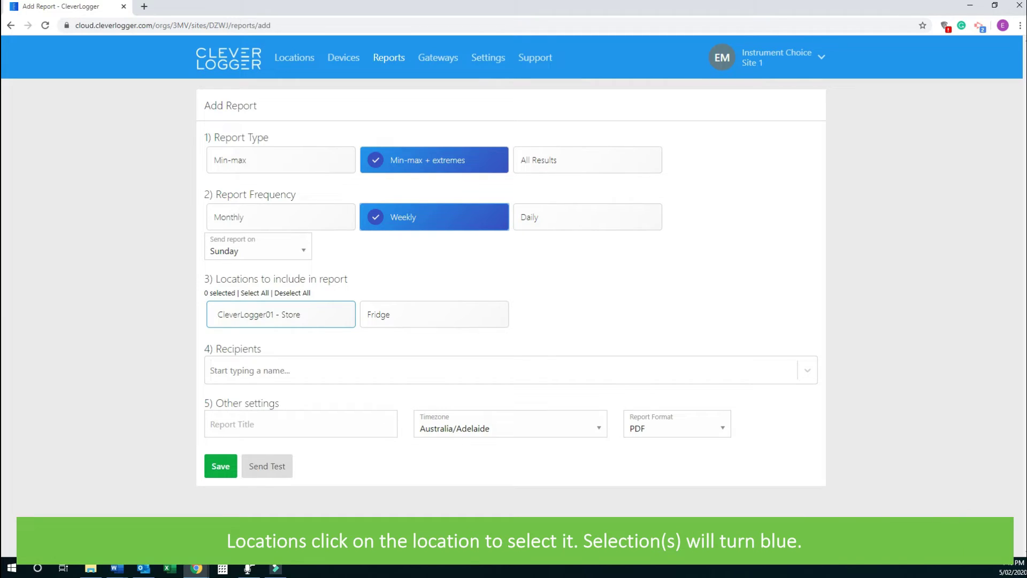
Include only the CleverLogger01 - Store location and add one user as recipient
left_click(280, 314)
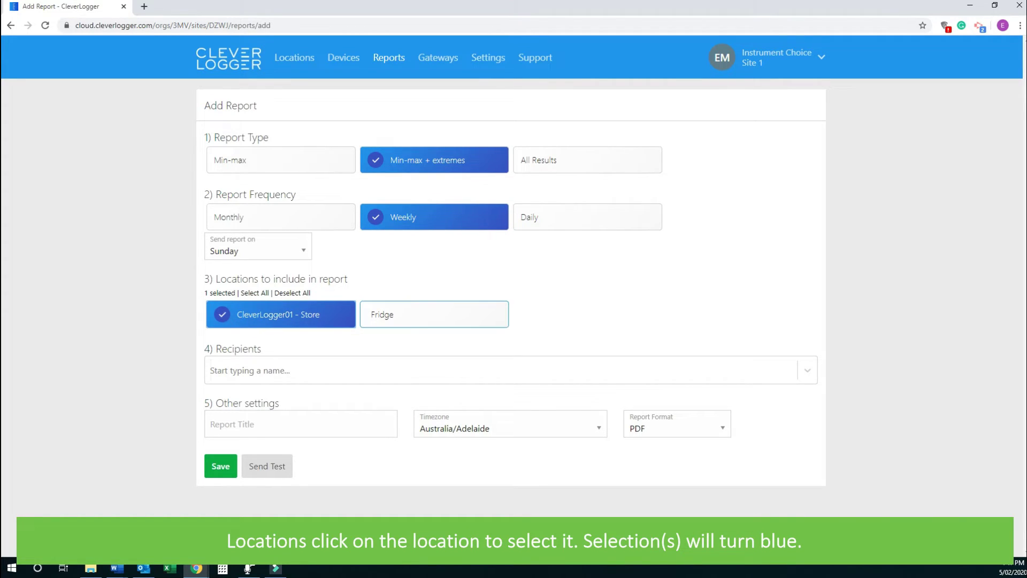
left_click(434, 314)
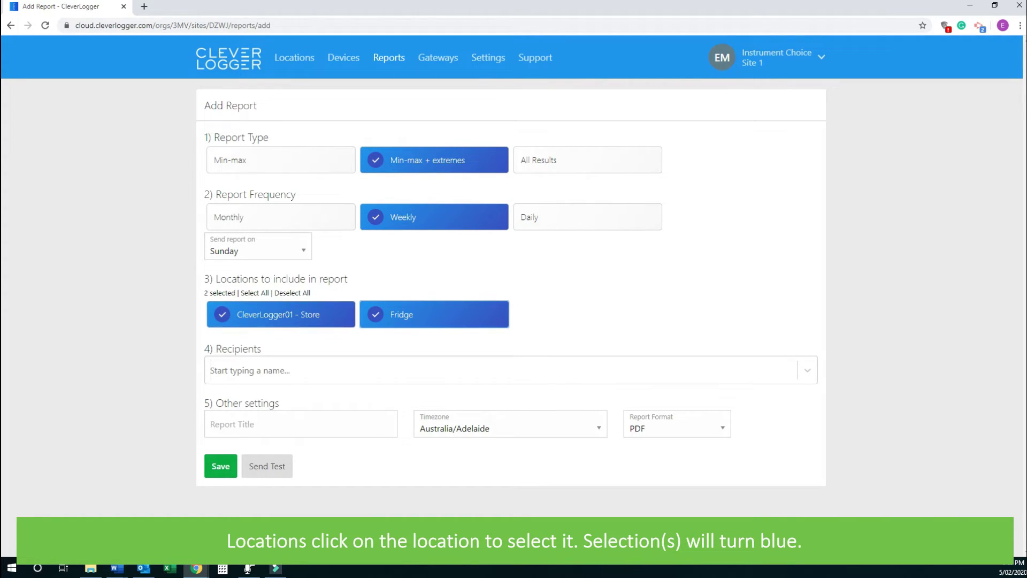
left_click(434, 314)
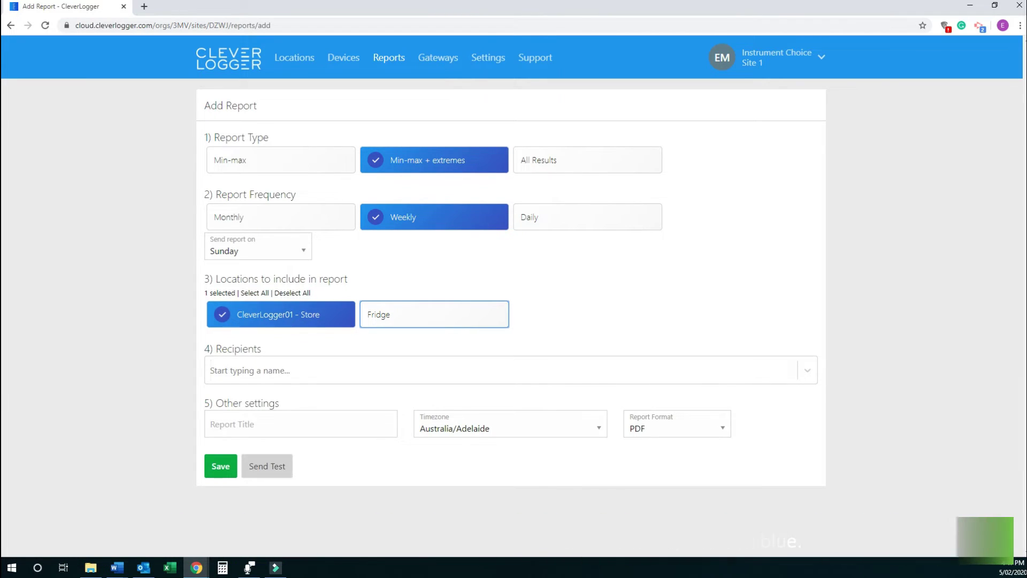
left_click(481, 370)
left_click(230, 424)
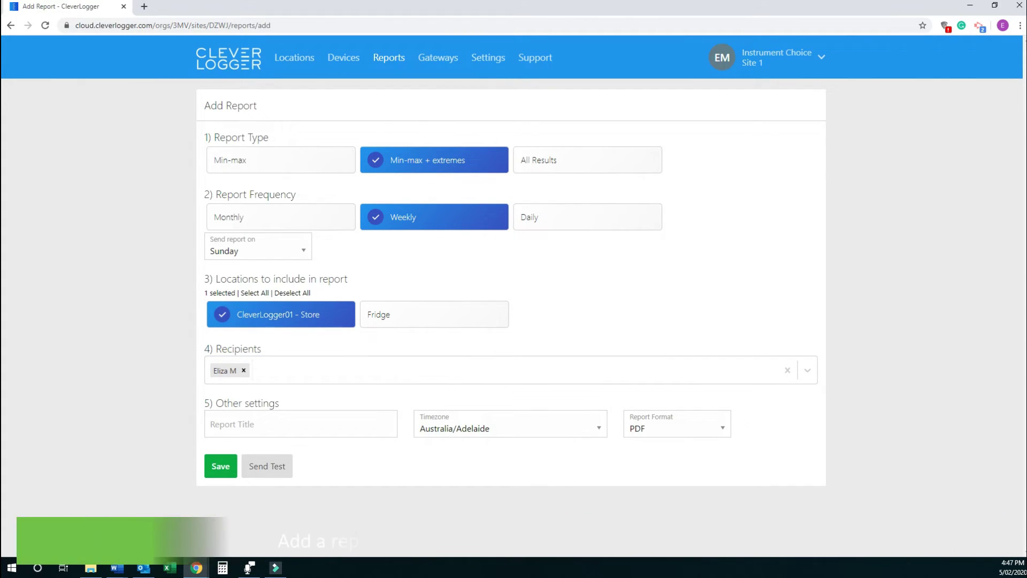
Title the report 'Store Temp Data - Weekly' and keep PDF as the output format
left_click(229, 425)
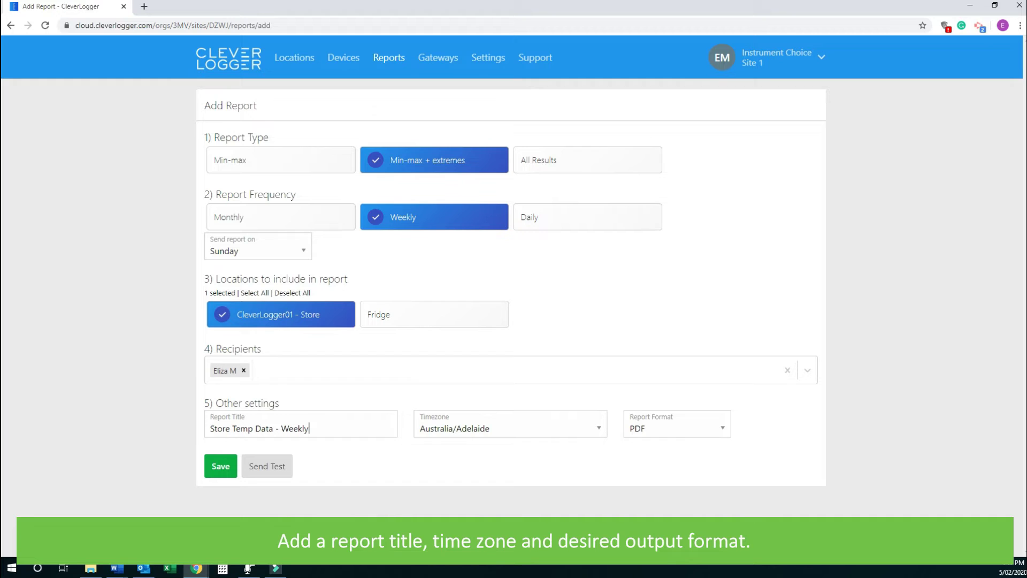
key("Tab")
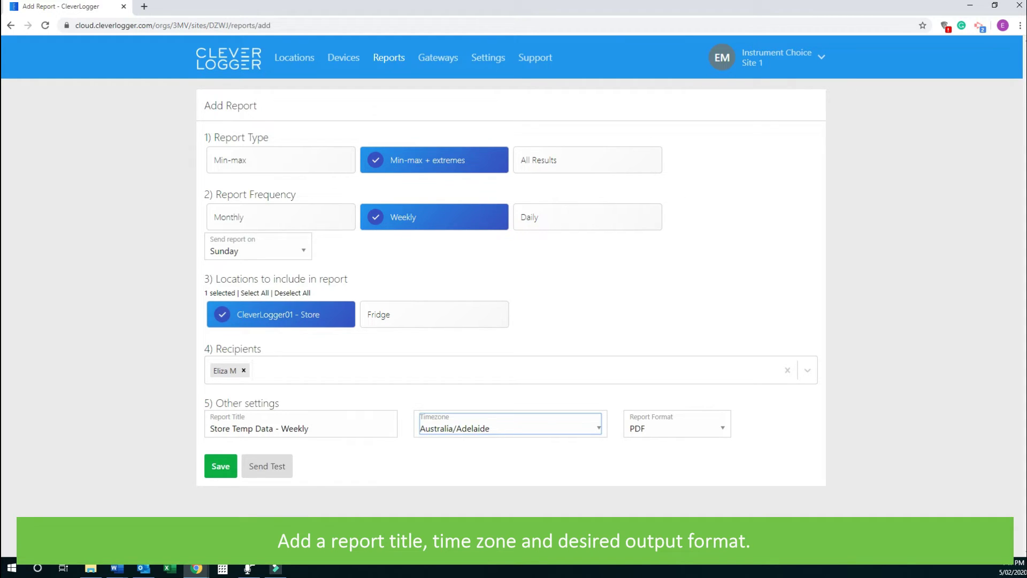
key("Tab")
key("alt+Down")
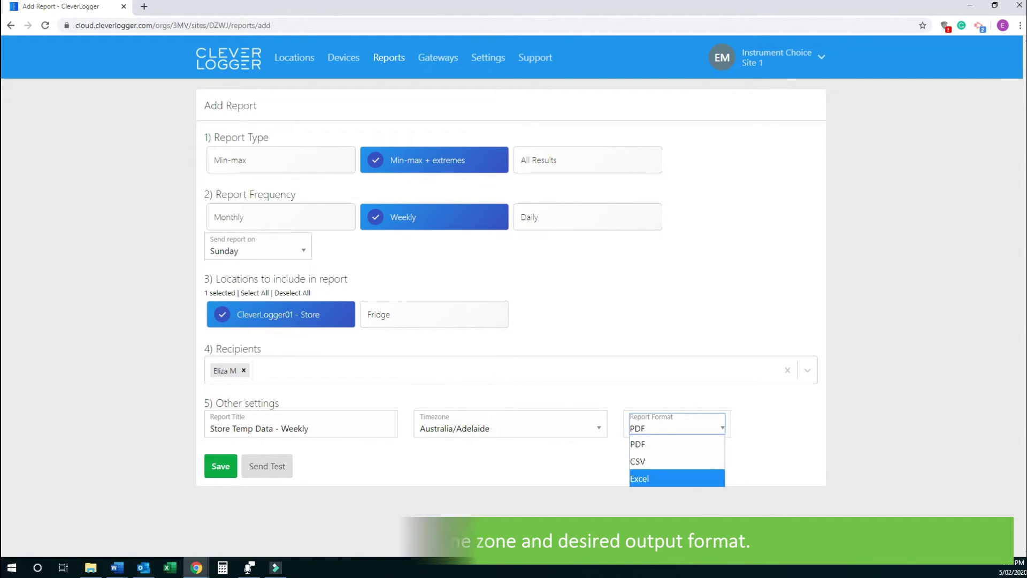
key("Return")
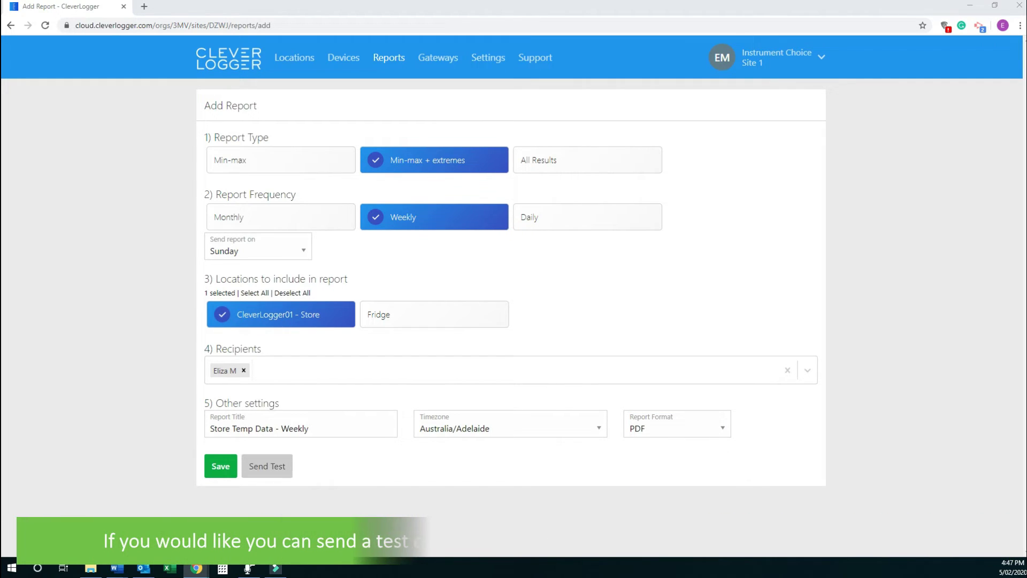
key("Return")
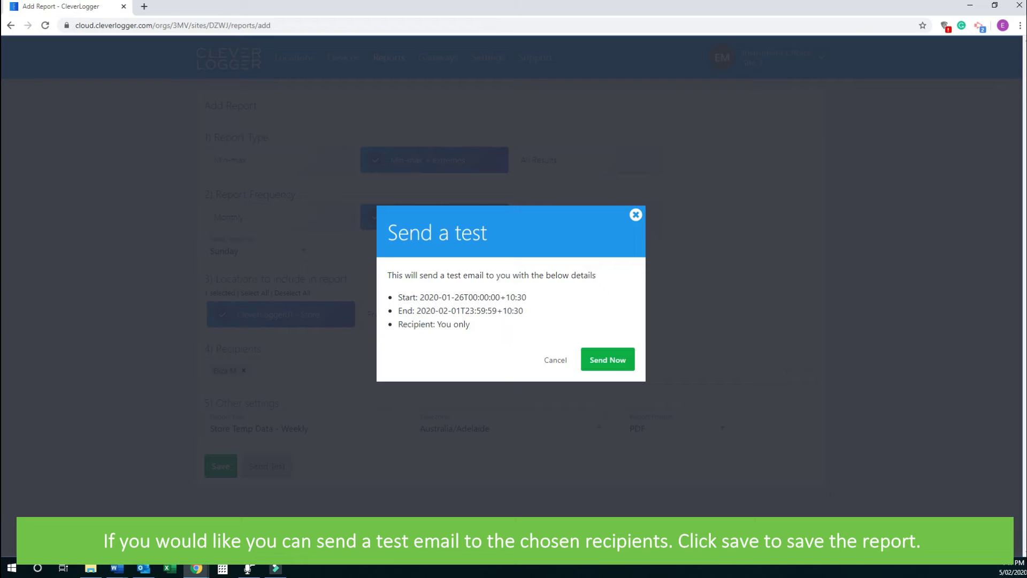
Send the test email, then open its attached temperature report PDF from the maximized message
key("Return")
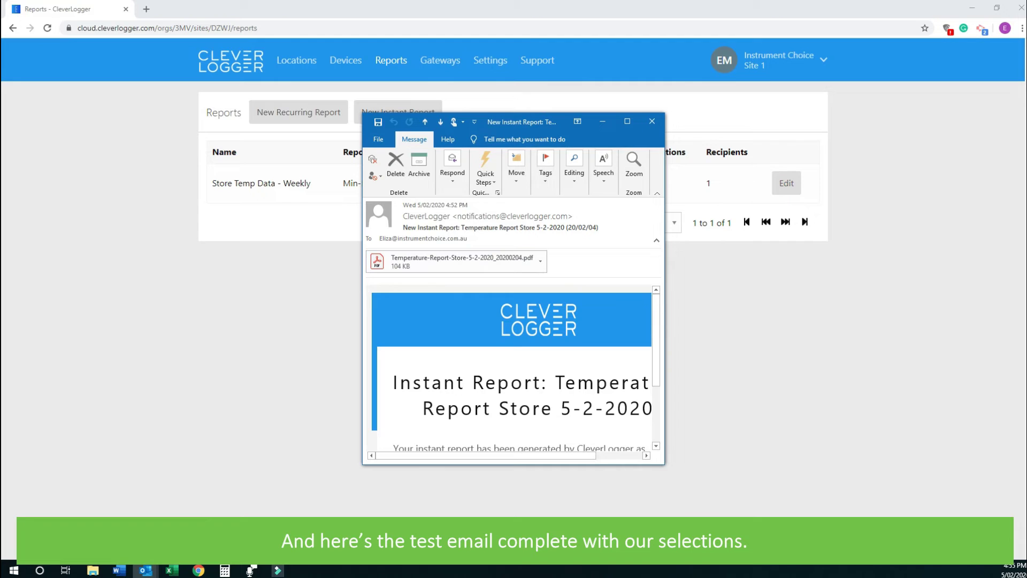
key("super+Up")
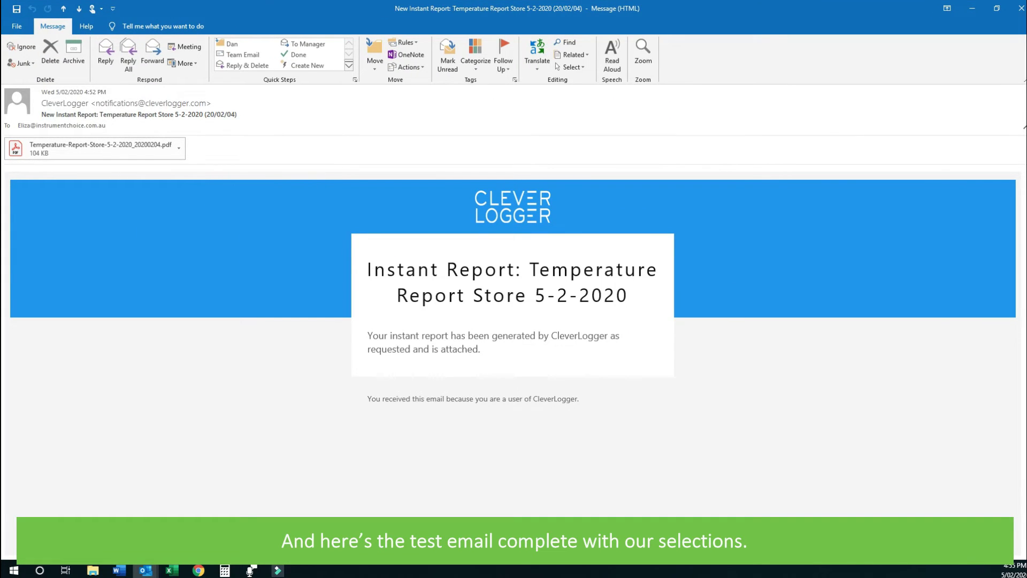
double_click(96, 148)
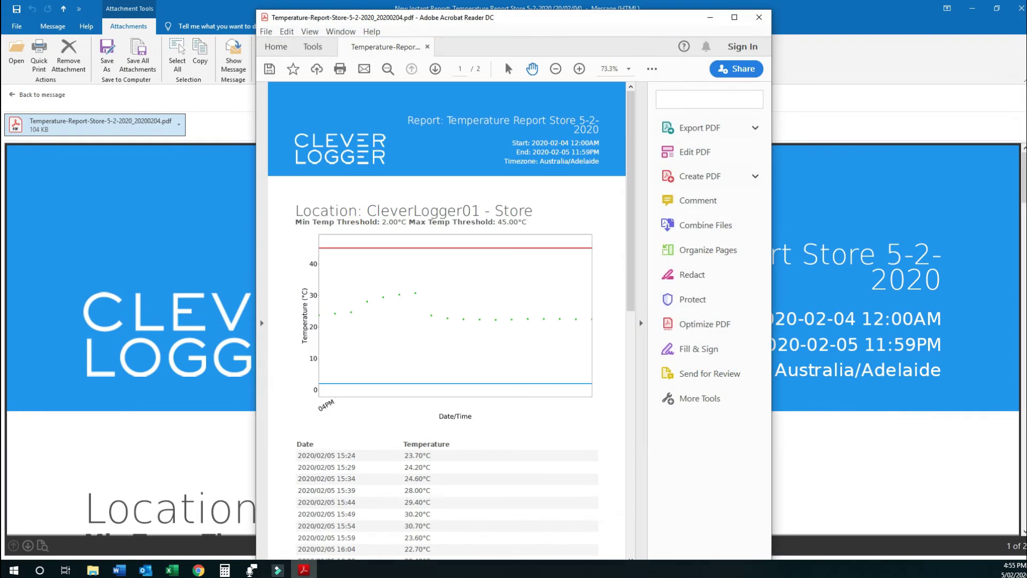
Maximize Acrobat, review the report's graph and readings pages, then close the PDF
key("super+Up")
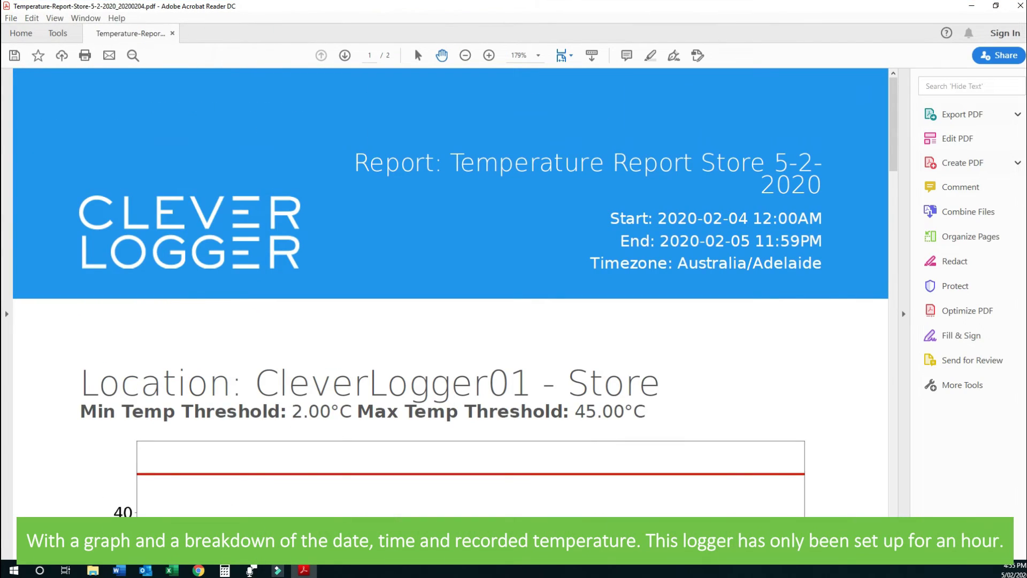
key("ctrl+minus")
key("ctrl+minus")
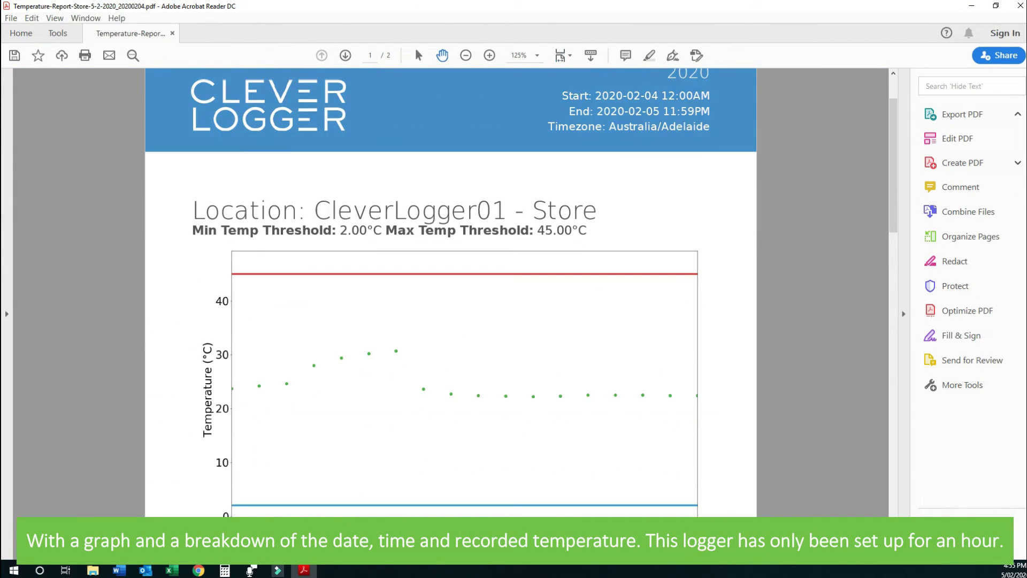
scroll(450, 292, "down", 15)
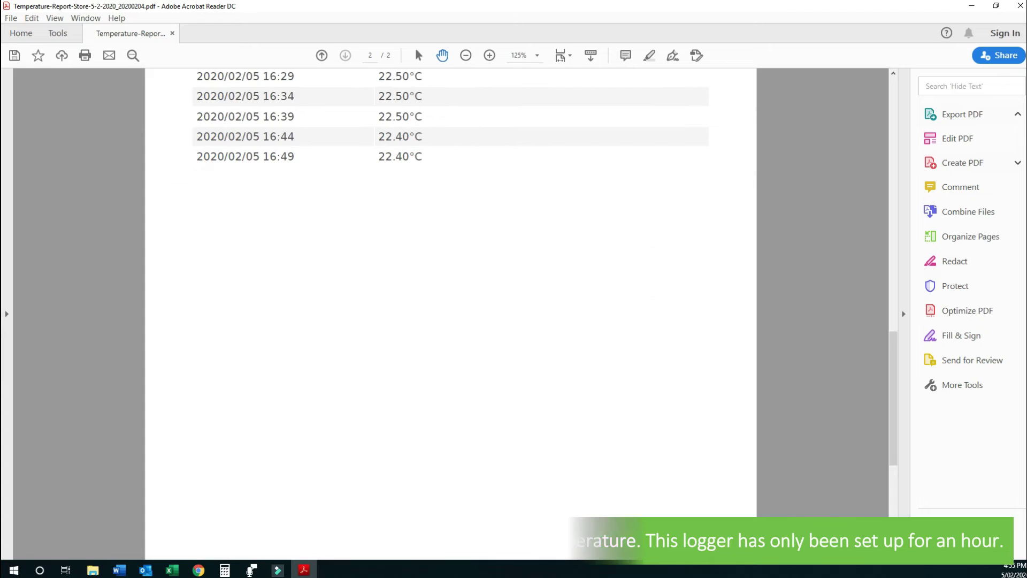
scroll(450, 313, "up", 15)
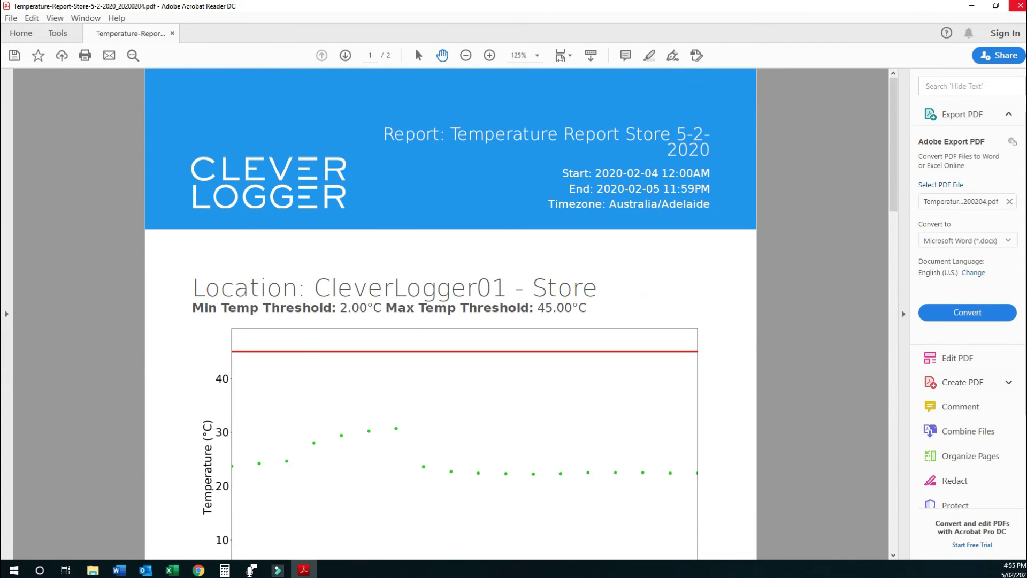
left_click(1018, 5)
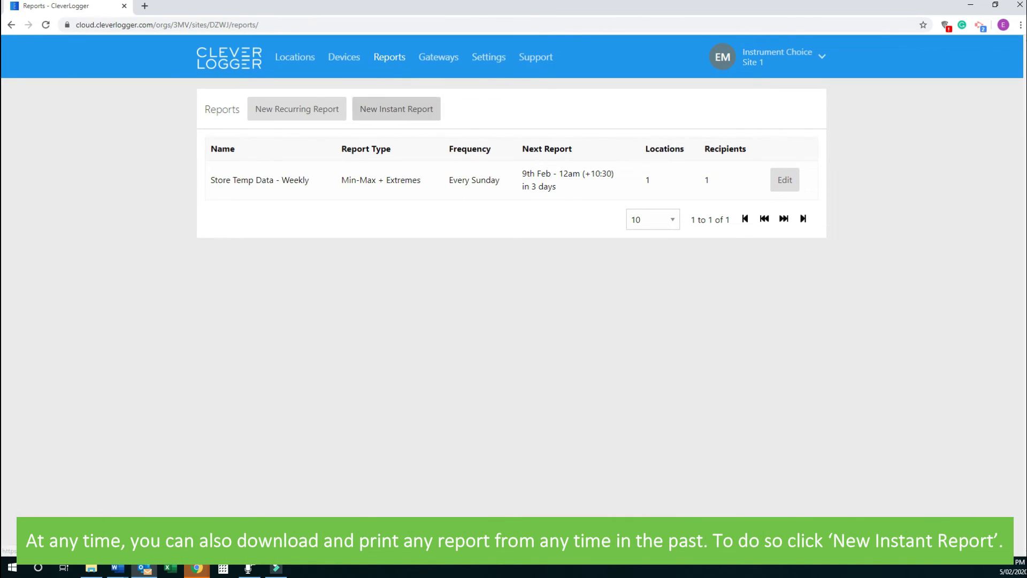
Generate the All Results instant report 'Temperature Report Store 5-2-2020', then download and open it
left_click(397, 109)
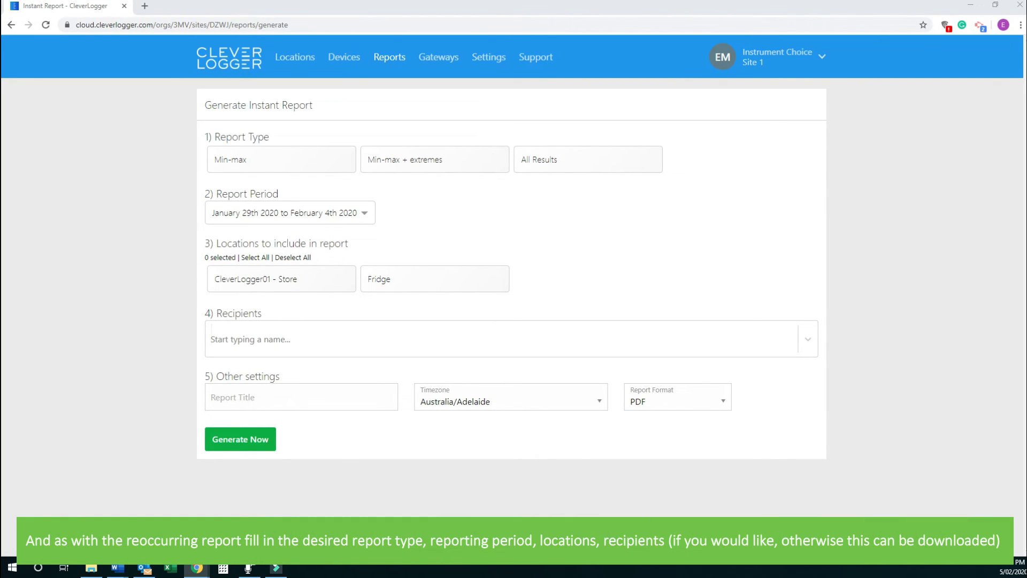
left_click(587, 159)
left_click(289, 213)
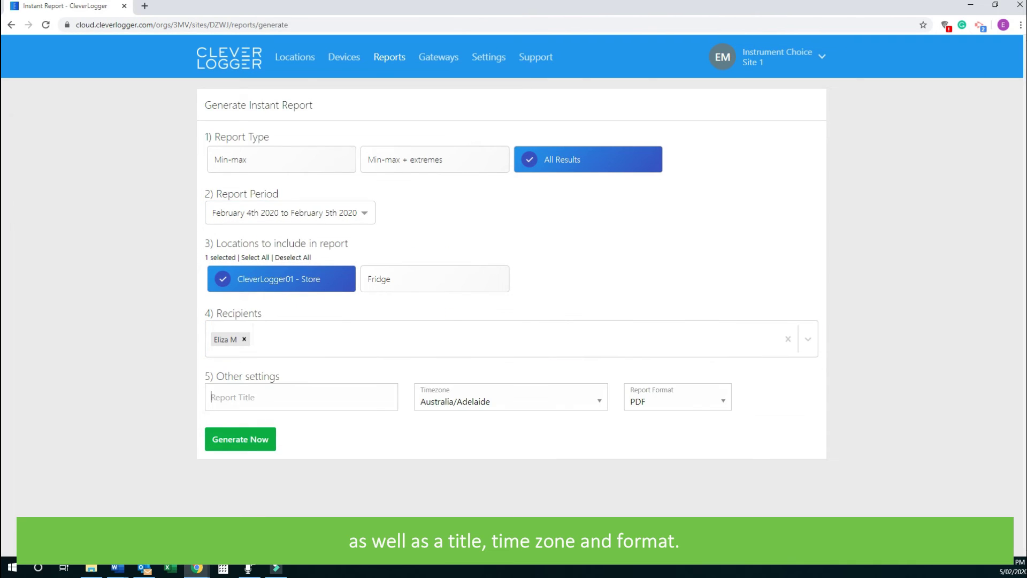
type("Temperature Report Store 5-2-2020")
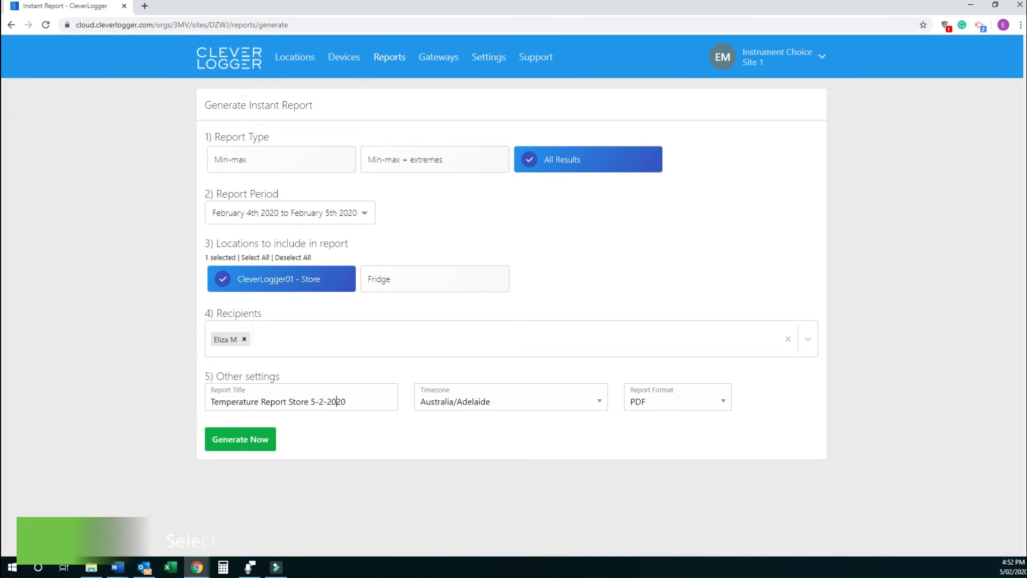
key("Return")
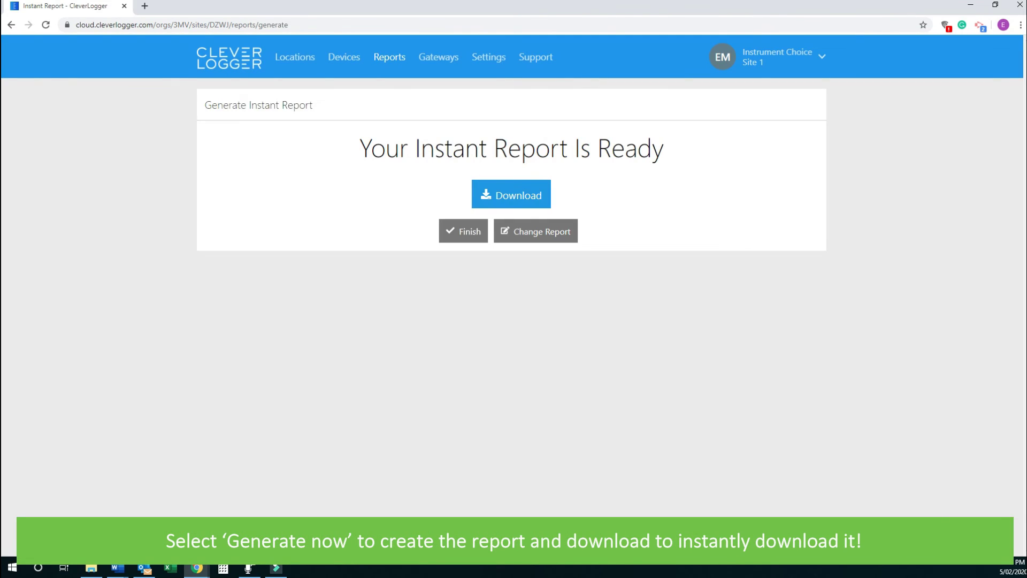
left_click(511, 195)
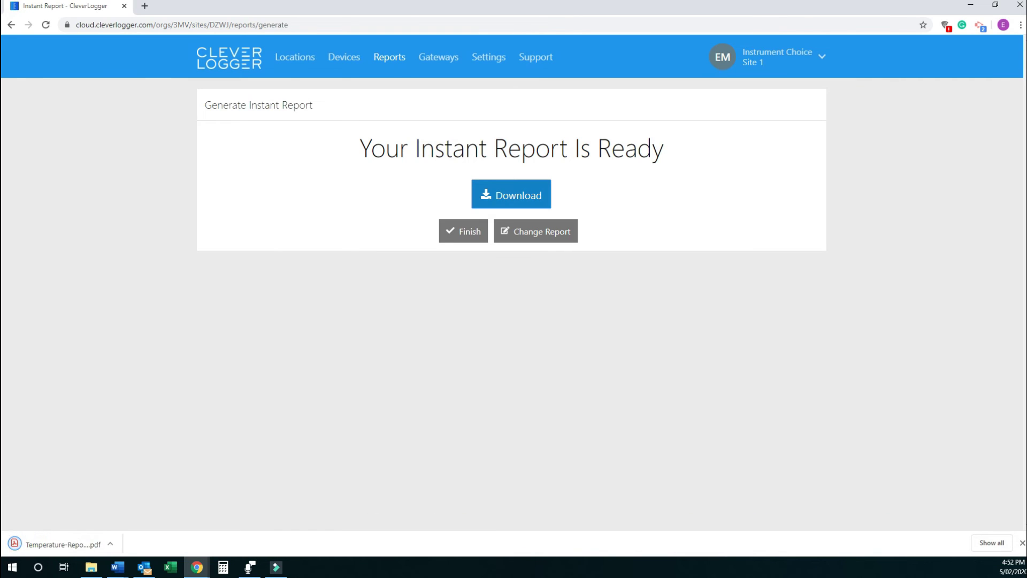
left_click(62, 544)
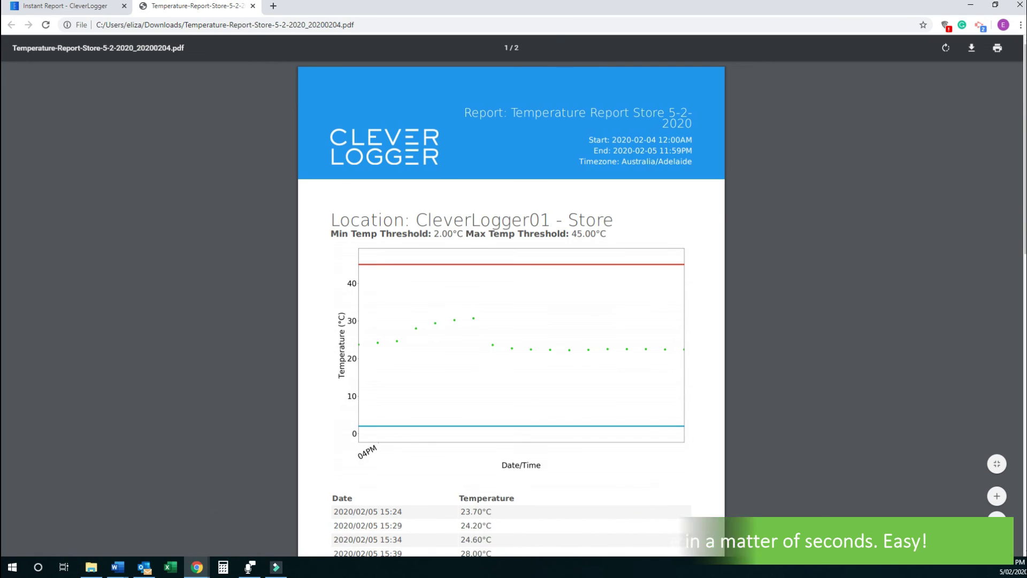
Scroll the downloaded report PDF to page 2 and back, then close its tab
scroll(510, 311, "down", 4)
scroll(511, 310, "down", 8)
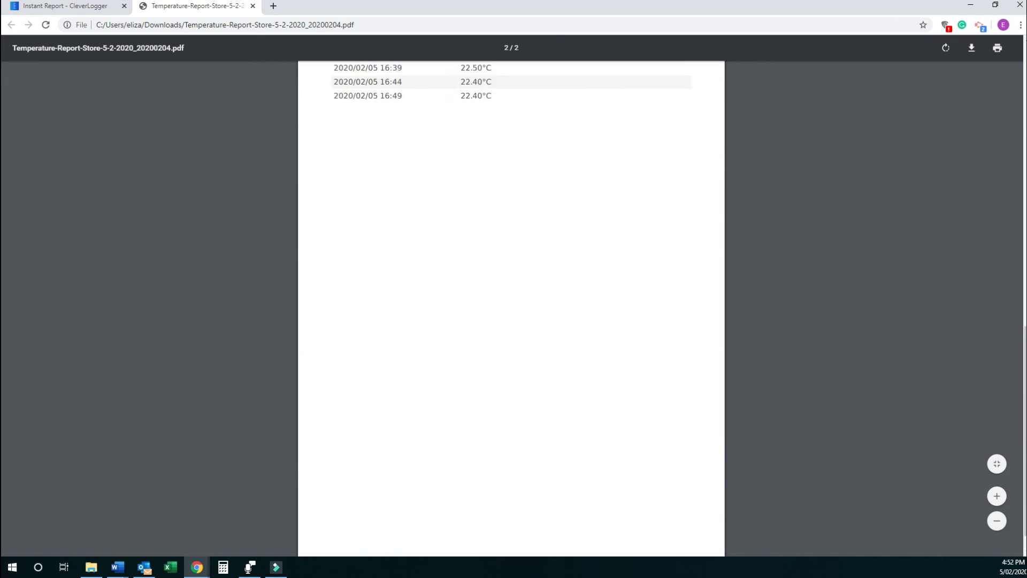
scroll(511, 311, "up", 15)
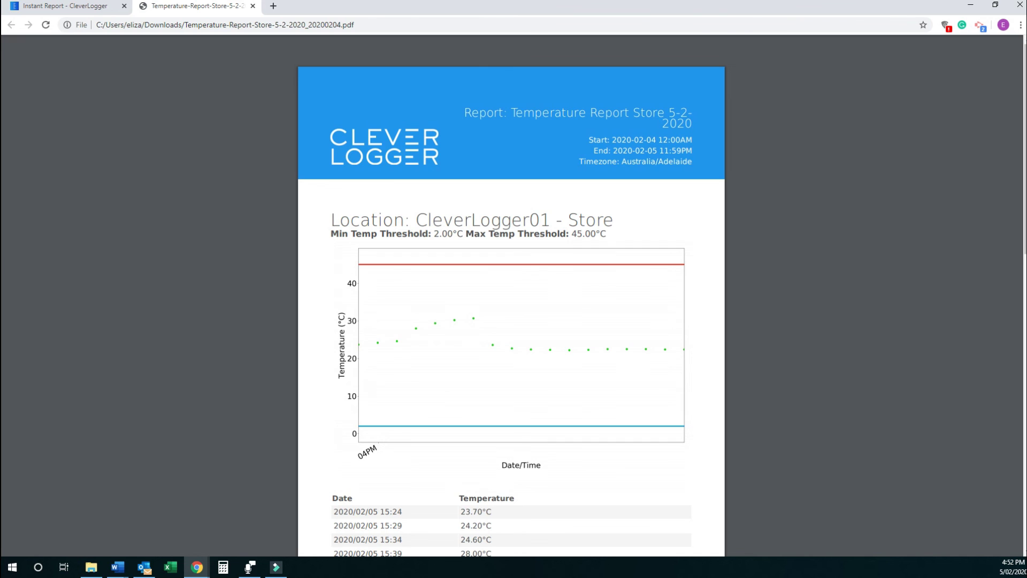
key("ctrl+w")
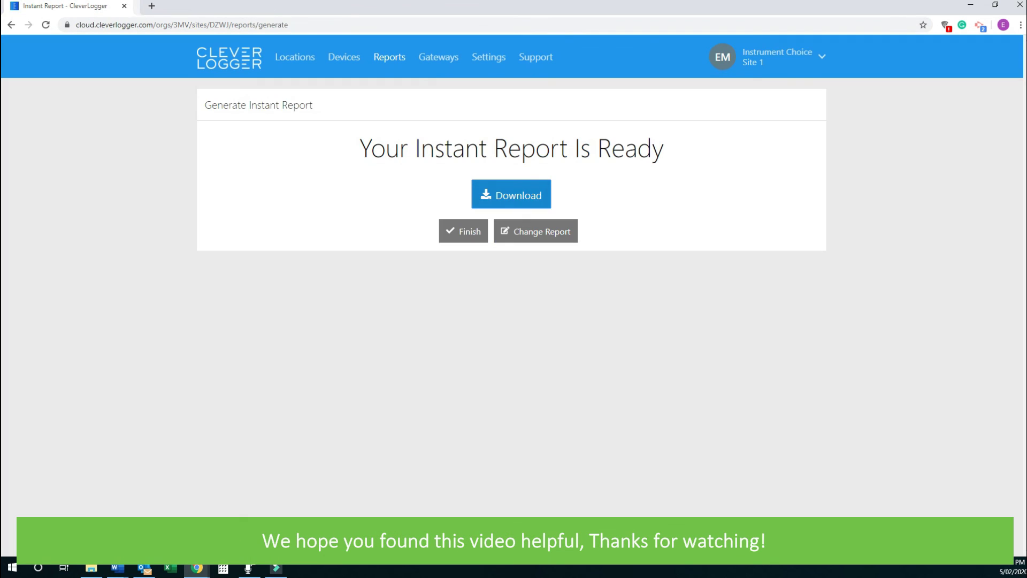